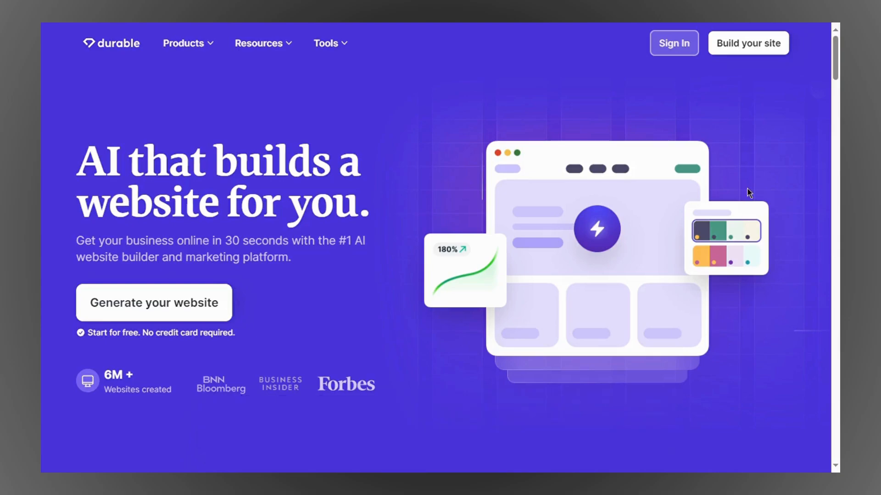
Step: Go to Durable's 'Welcome Back!' sign-in page using the Sign In button in the top navigation
click(682, 56)
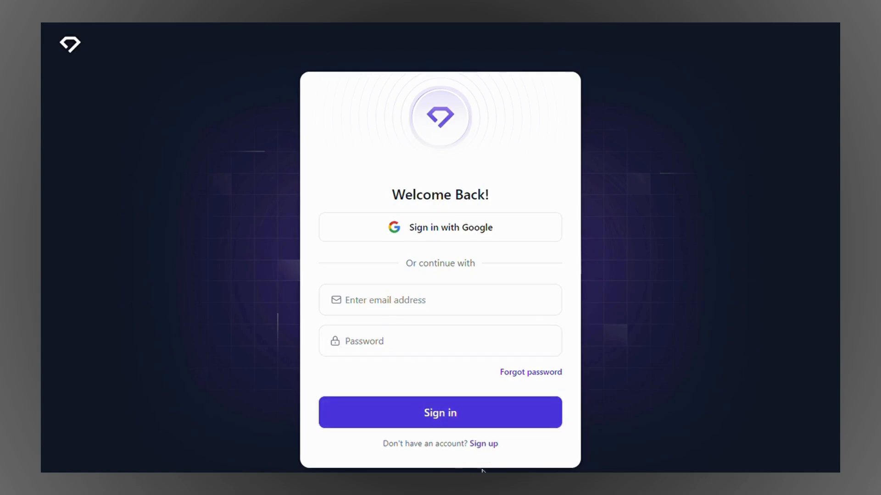
Step: Start a new website and choose Social Media Marketing as the business type
click(497, 448)
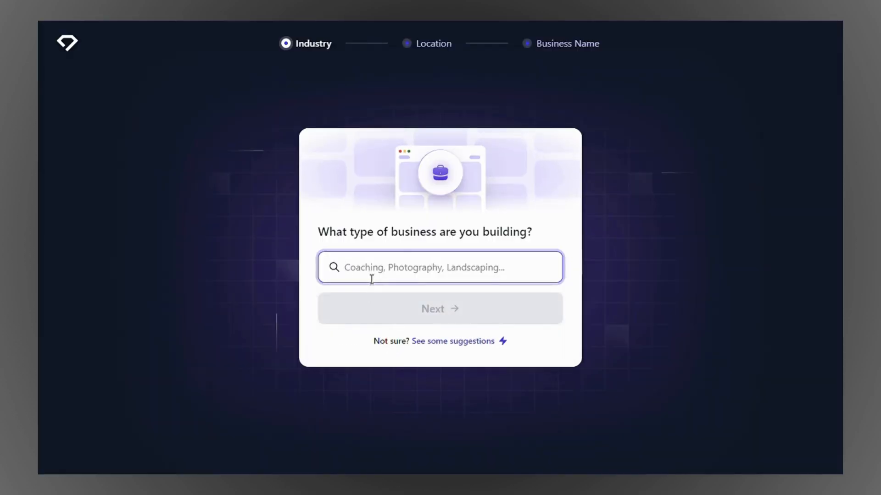
text(social)
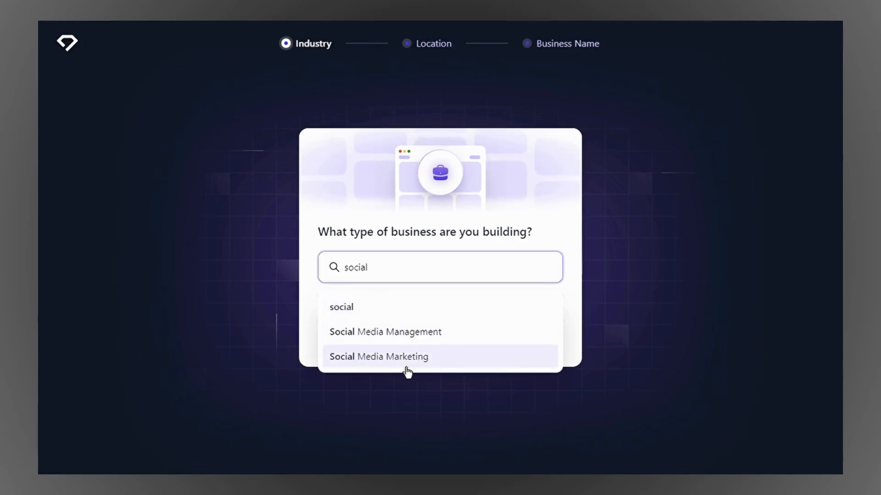
click(407, 367)
click(468, 321)
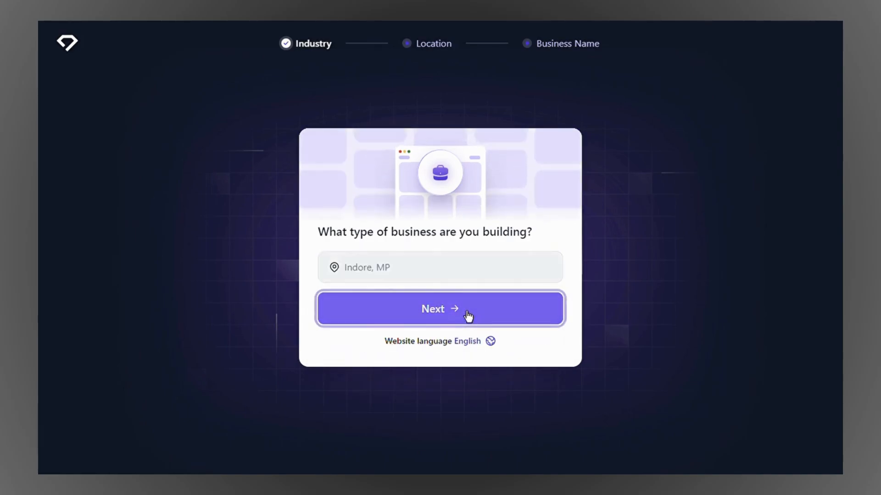
Step: Keep Indore, MP as the location, name the business InfluencerGrid, and generate the site
click(413, 290)
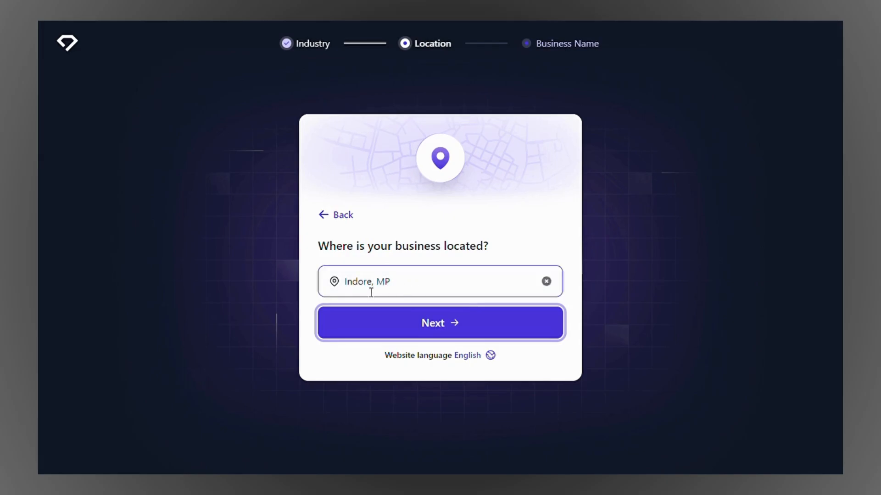
click(491, 338)
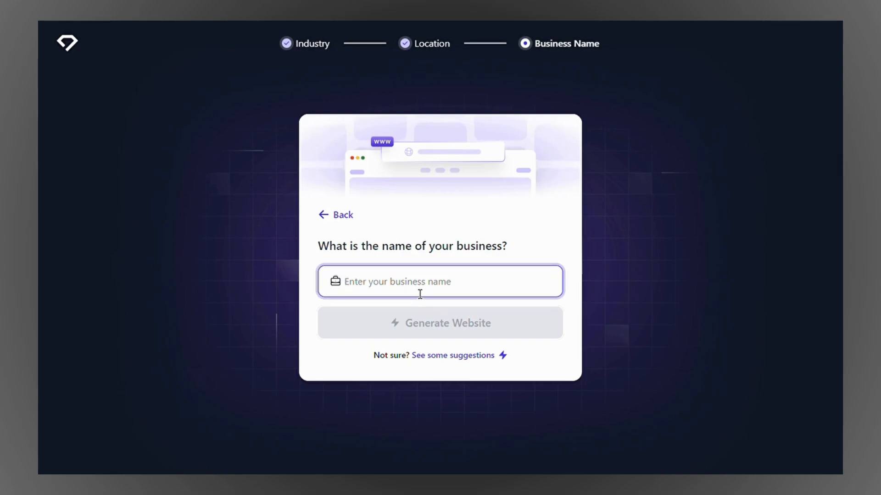
text(InfluencerGrid)
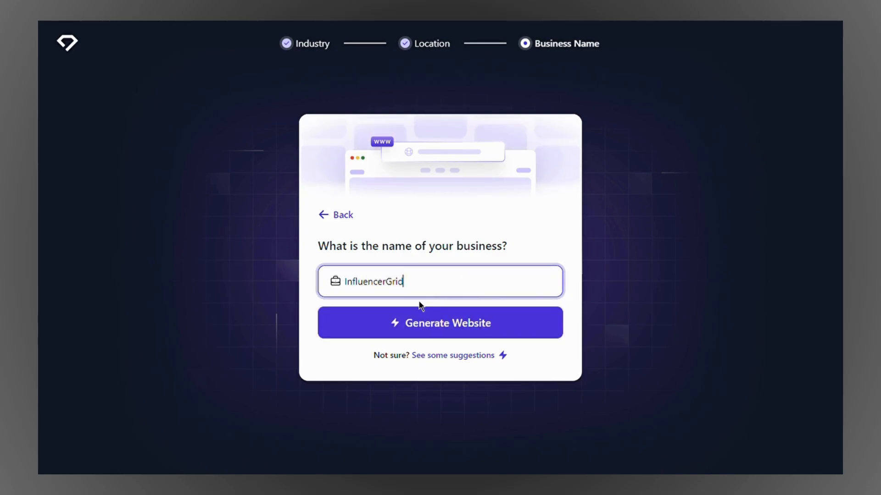
click(435, 331)
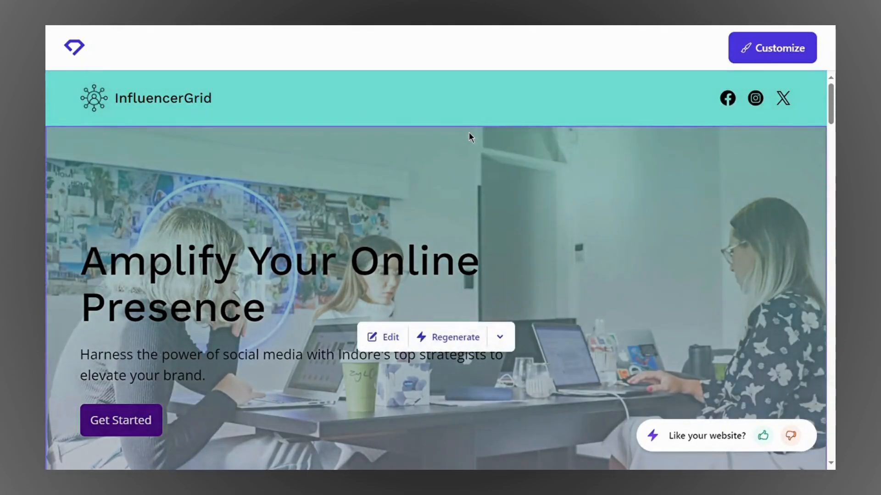
Step: Scroll the InfluencerGrid preview through services, Clients and About us to the Contact Us form
scroll(469, 138, down, 8)
scroll(244, 297, down, 9)
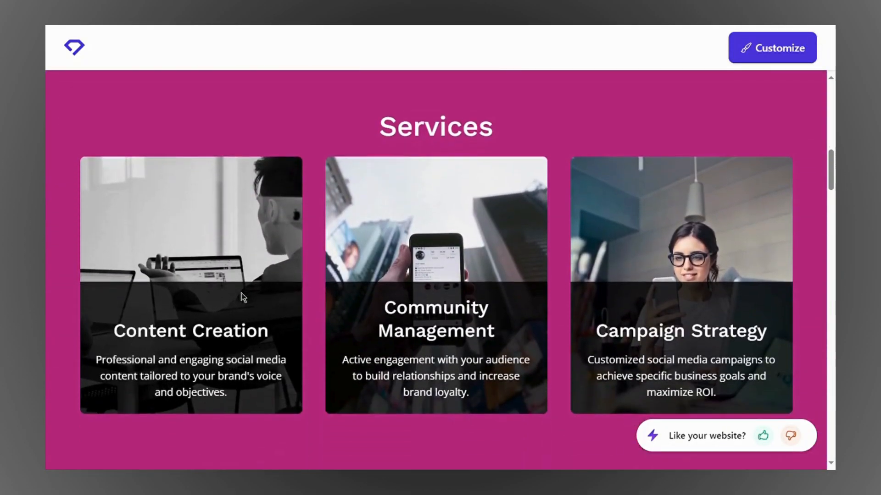
scroll(291, 307, down, 3)
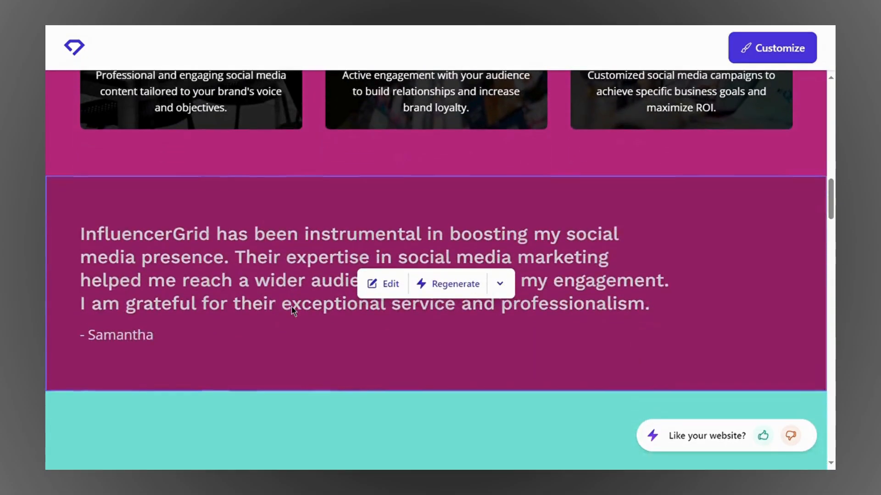
scroll(310, 309, down, 7)
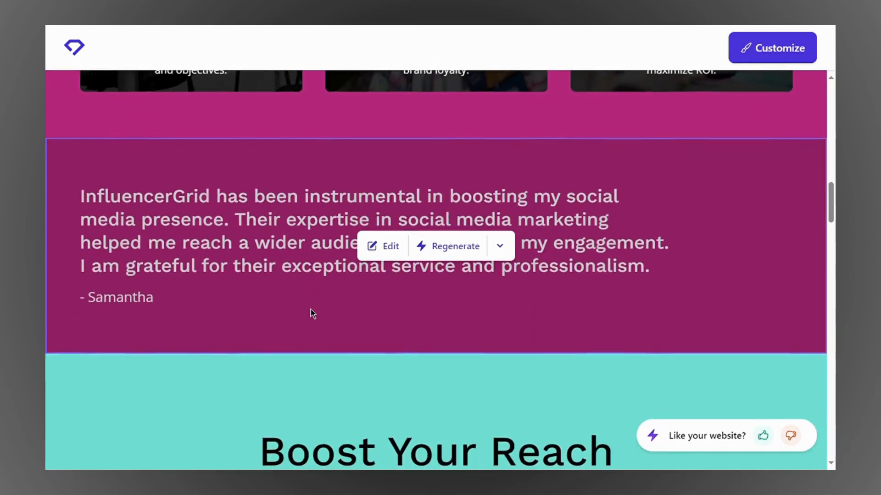
scroll(304, 407, down, 10)
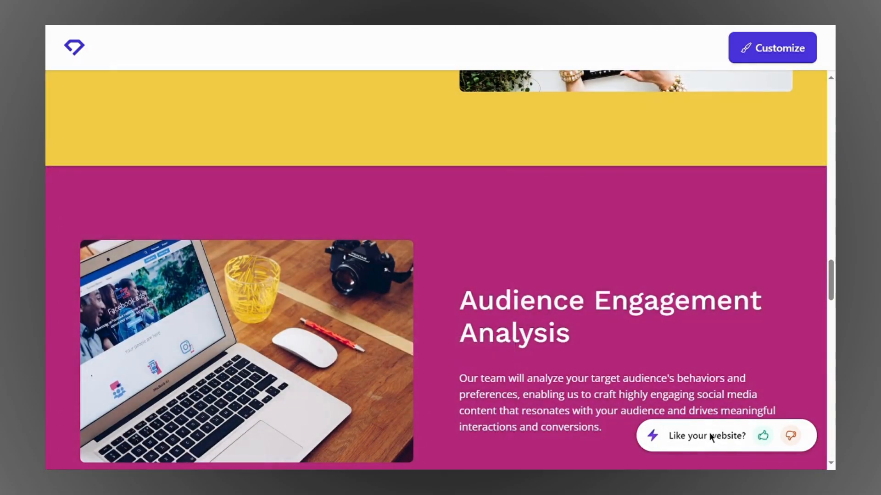
scroll(656, 177, down, 4)
scroll(509, 265, down, 15)
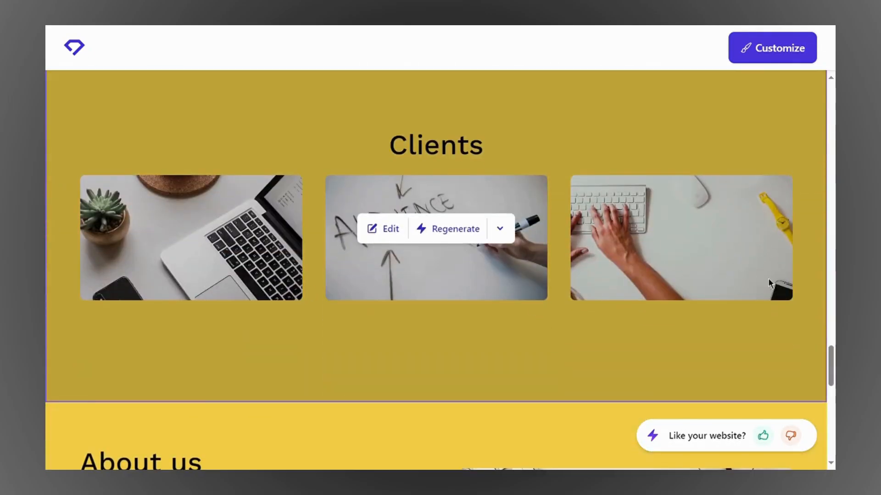
scroll(245, 240, down, 9)
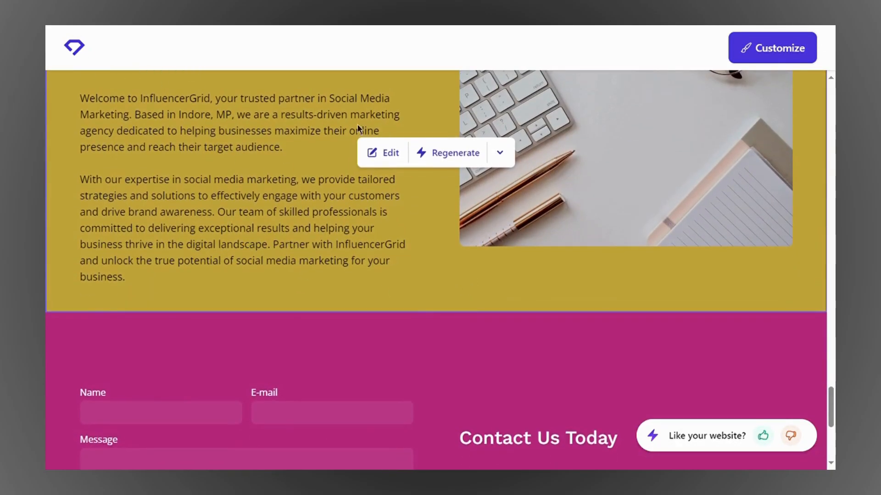
scroll(173, 280, down, 3)
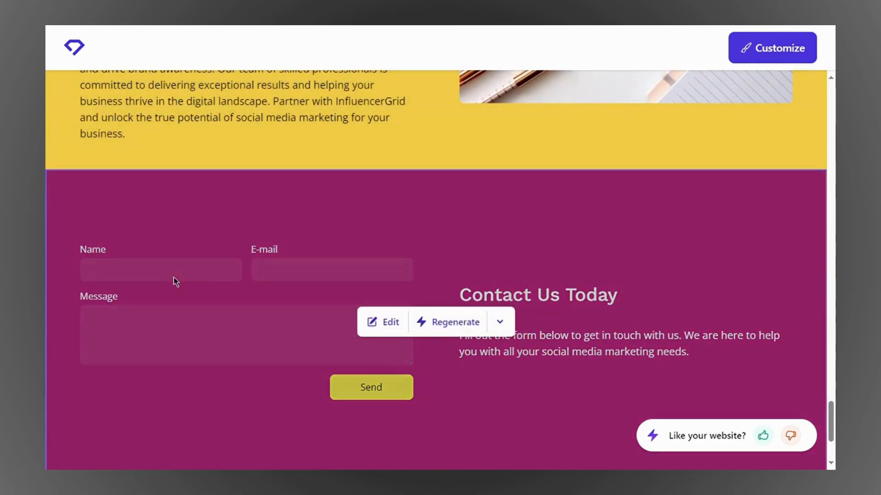
scroll(433, 275, down, 3)
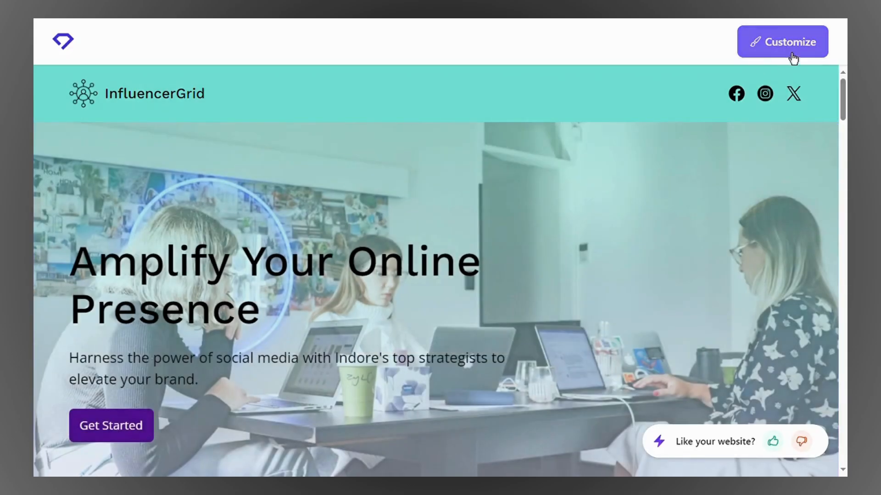
Step: Choose Customize and sign up with a Google account to open the site in the editor
click(782, 44)
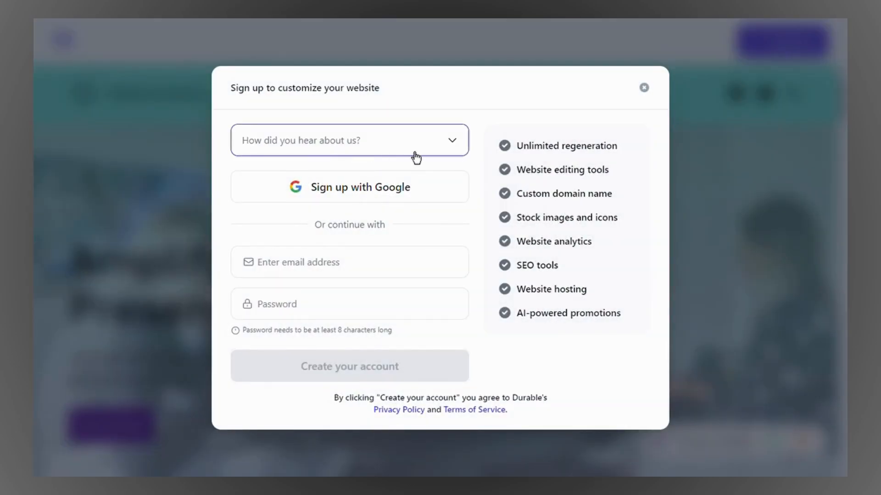
click(386, 192)
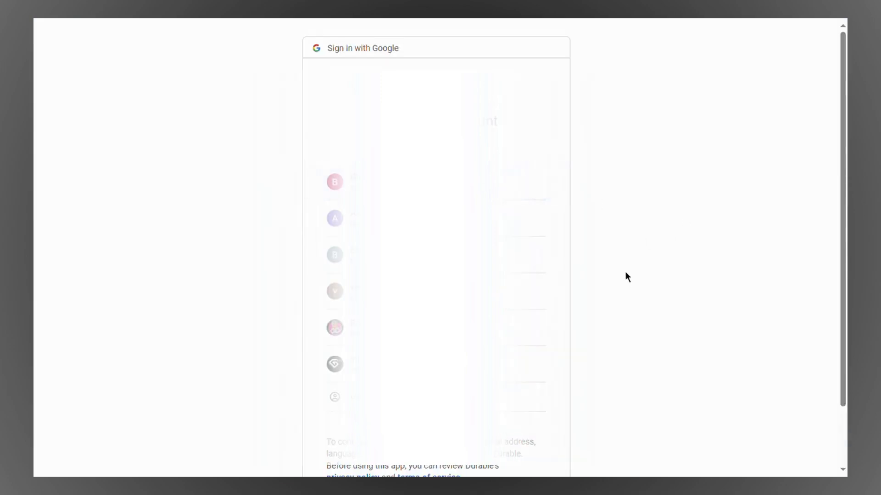
click(512, 339)
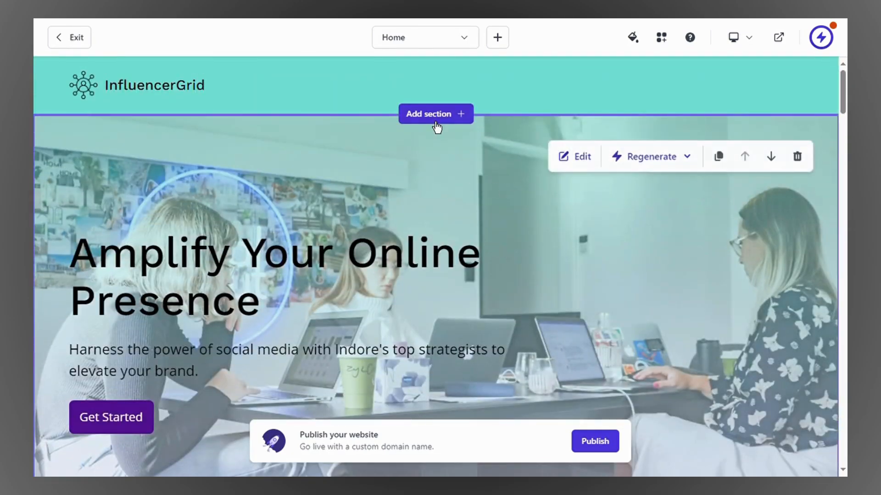
mouse_move(718, 87)
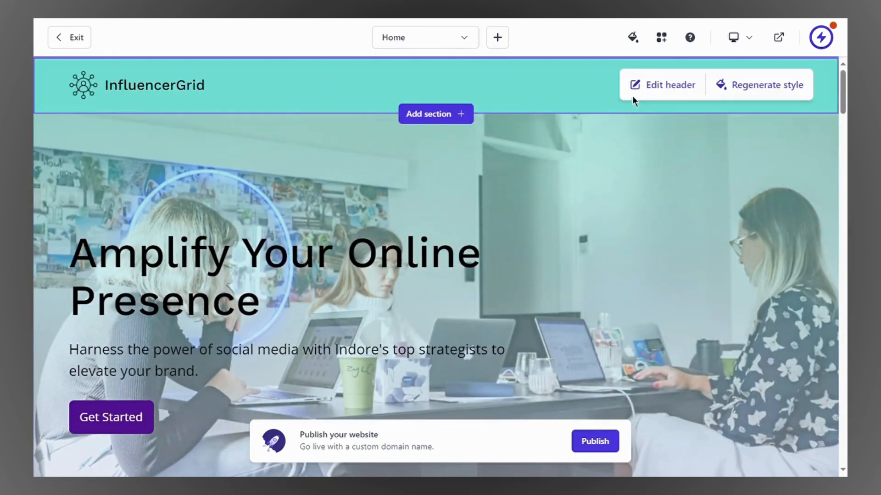
click(683, 97)
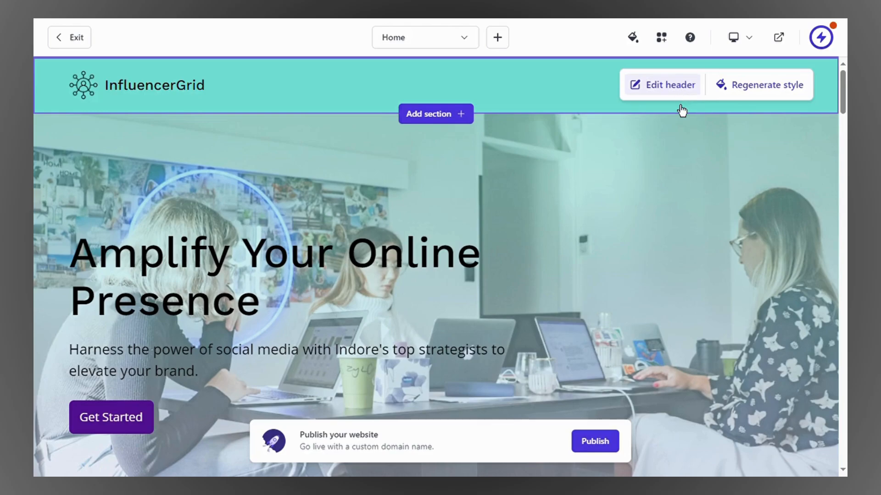
scroll(673, 211, down, 4)
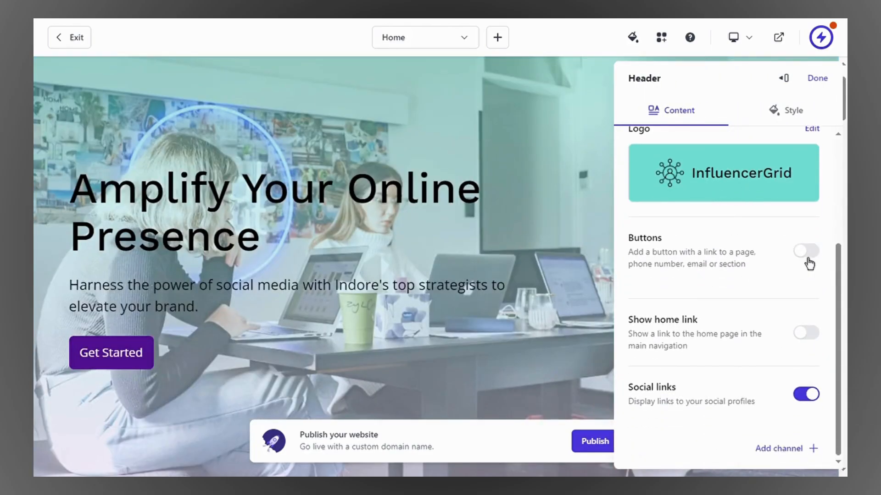
click(806, 252)
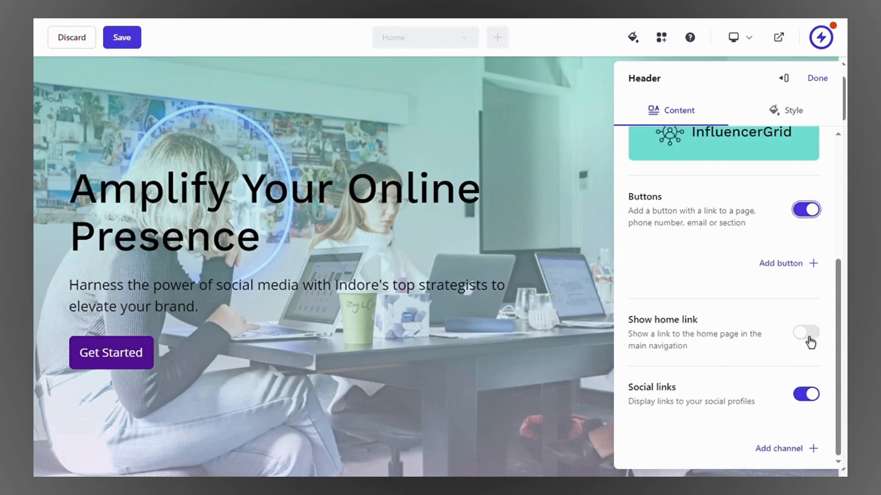
click(808, 335)
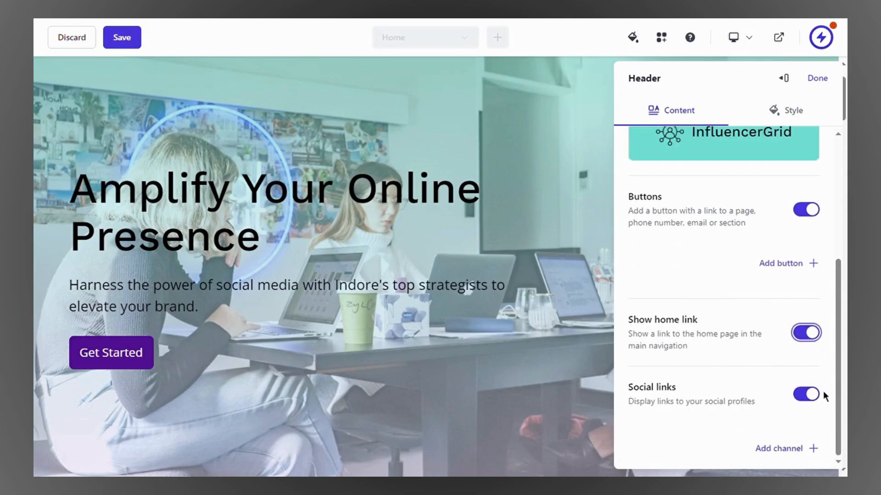
click(818, 214)
click(815, 338)
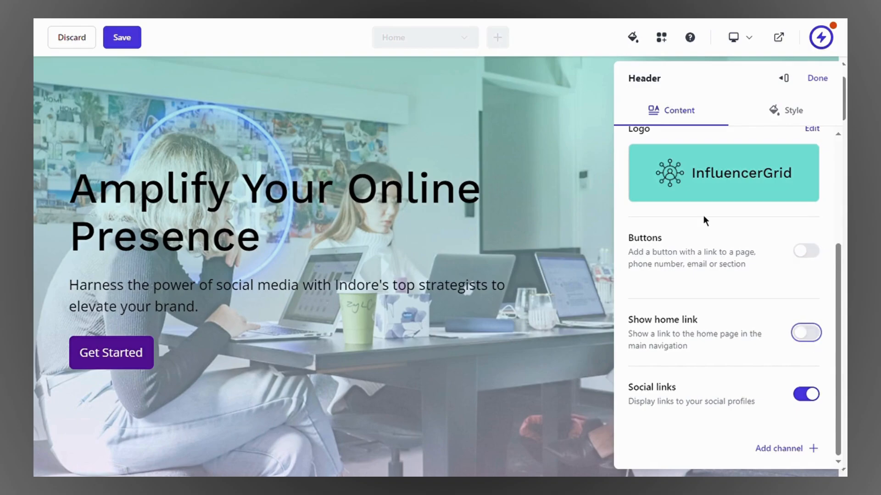
click(552, 197)
scroll(582, 217, up, 2)
scroll(483, 189, down, 4)
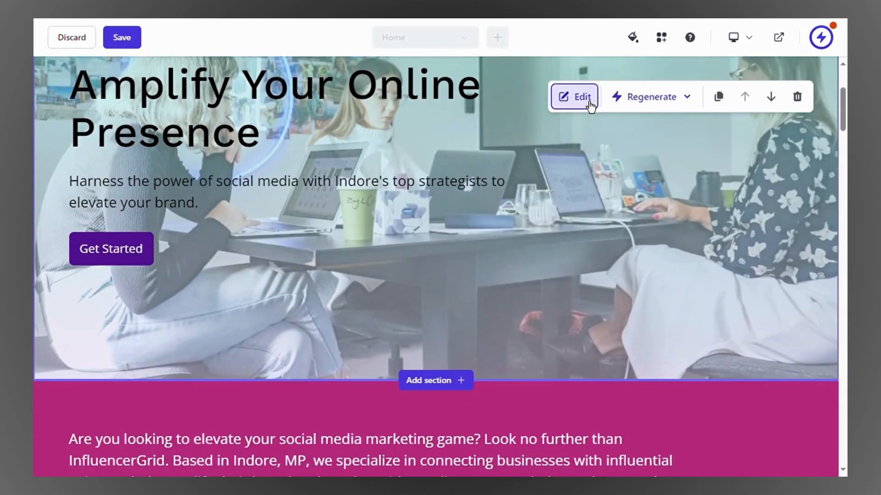
Step: Open the hero banner's Get Started button settings and set its link type to Email
click(579, 97)
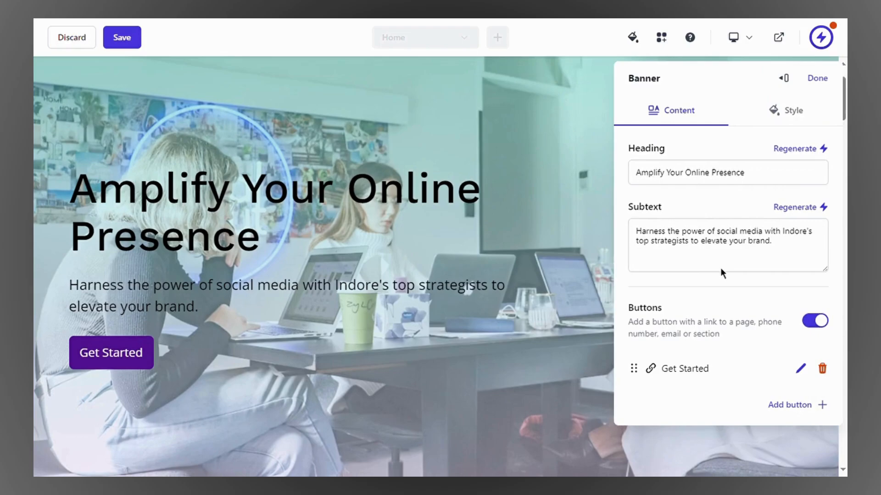
click(801, 369)
click(686, 146)
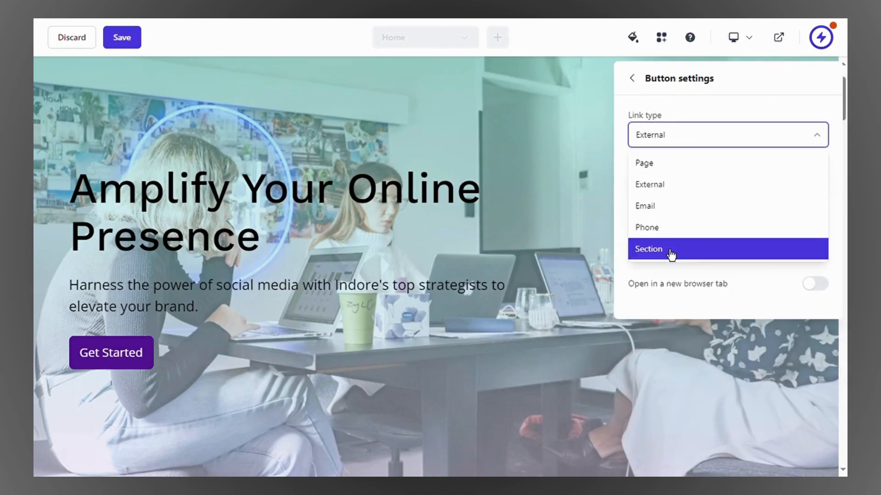
click(688, 202)
Step: Change the hero button's label to 'Get'
click(688, 198)
click(675, 240)
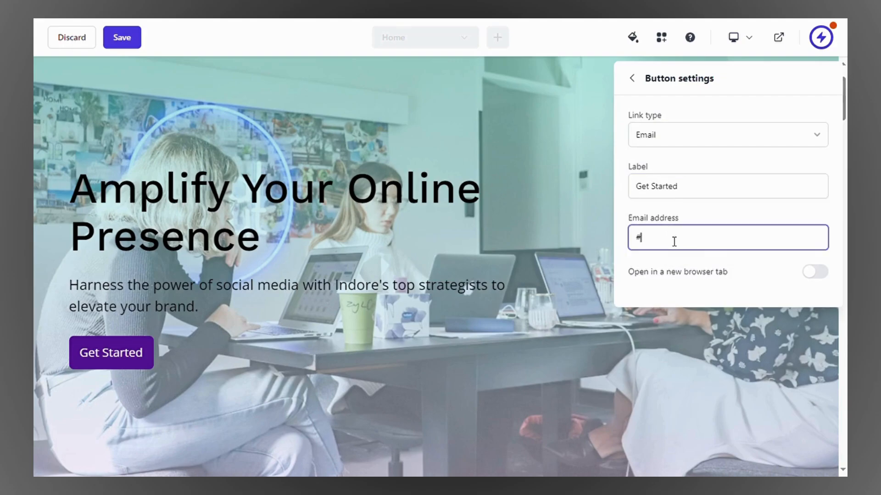
click(696, 198)
key(ctrl+a)
text(Contact Us)
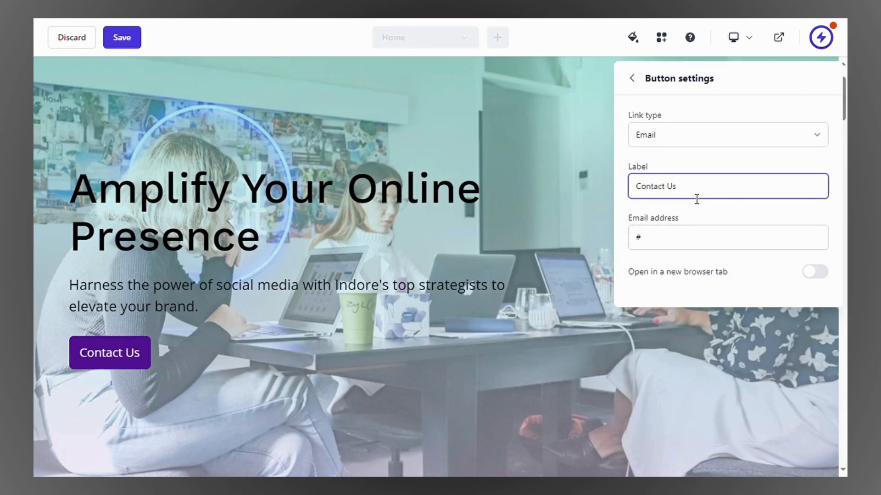
click(686, 248)
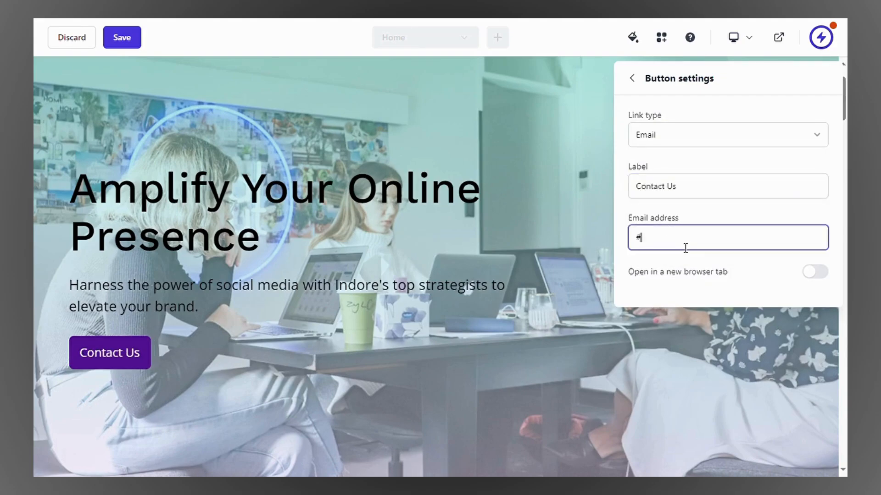
click(694, 203)
key(ctrl+a)
key(BackSpace)
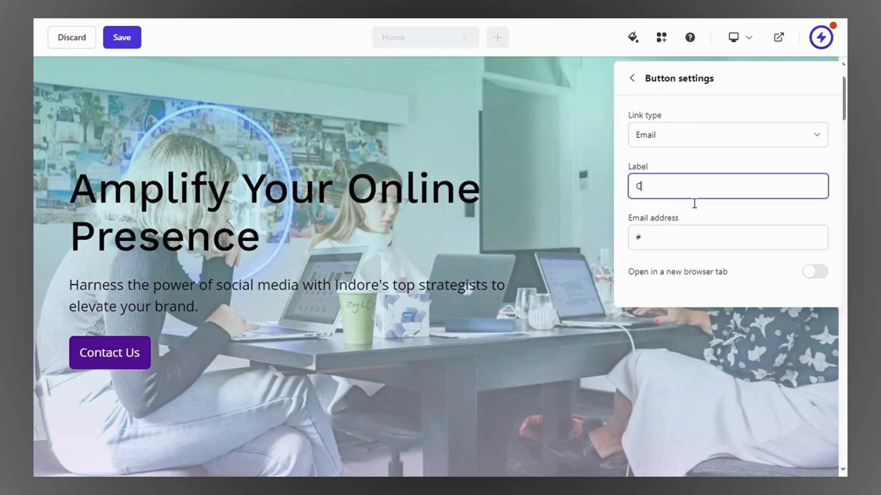
text(Ca)
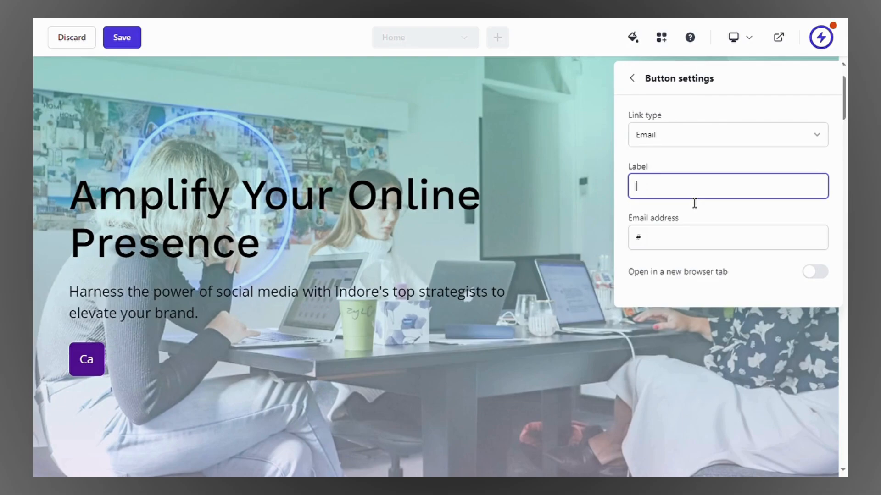
key(BackSpace)
key(BackSpace)
text(Get)
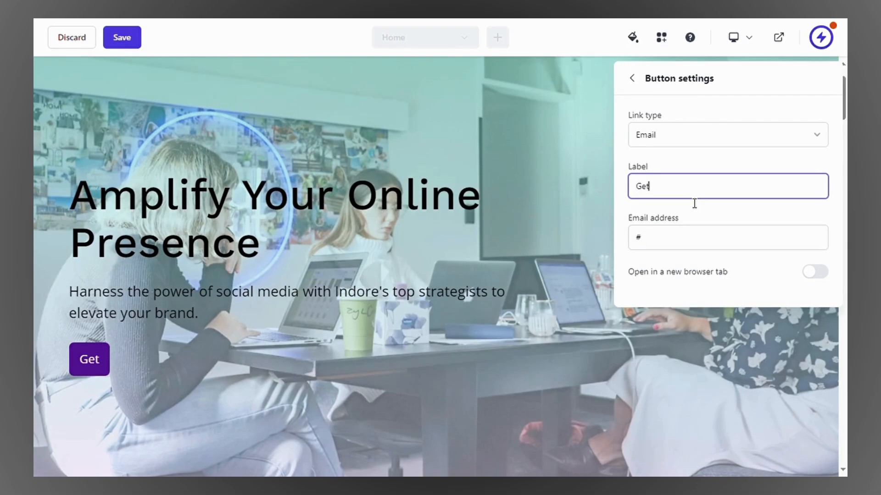
Step: Enter the target email address, enable Open in new tab, and finish editing the banner
click(685, 246)
text(youremialad)
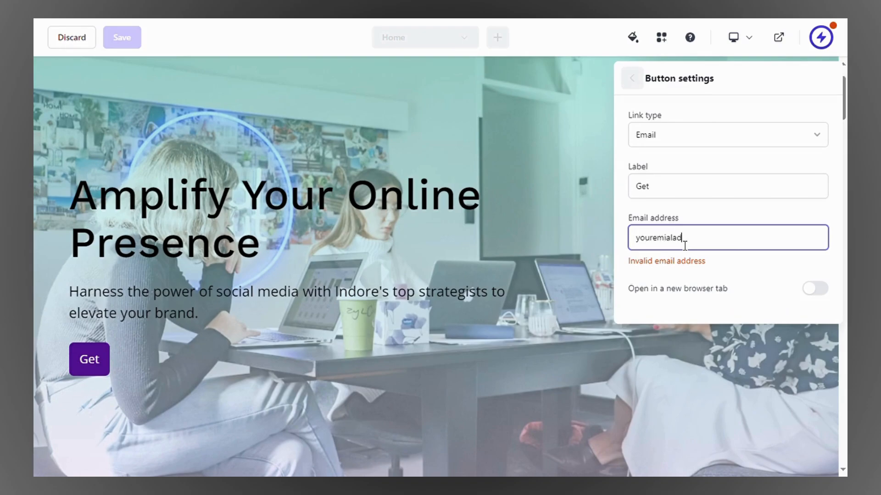
text(ress@gmail.com)
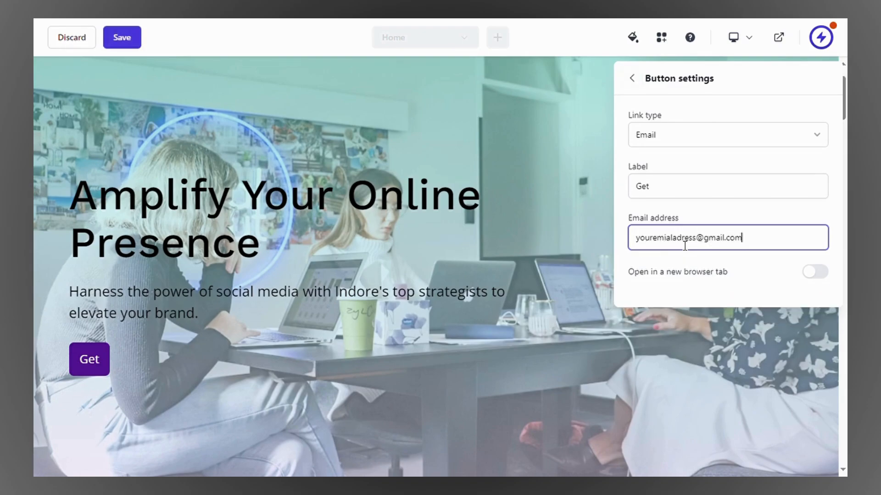
click(816, 275)
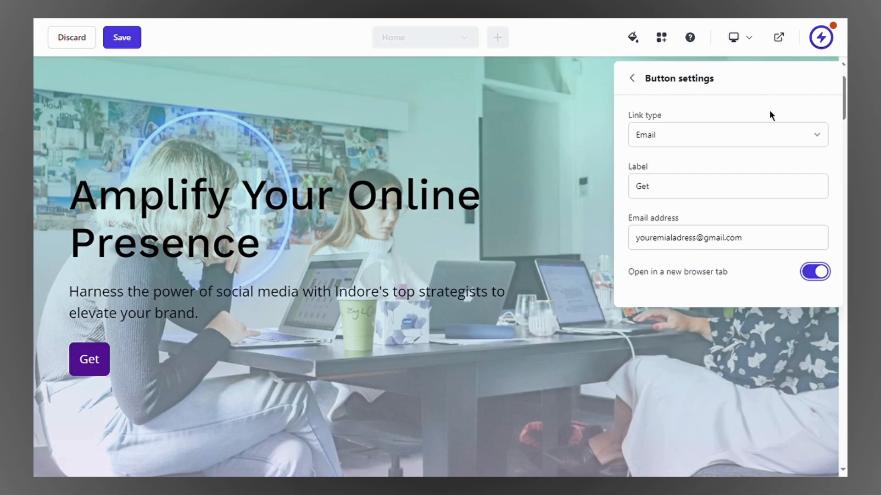
click(632, 78)
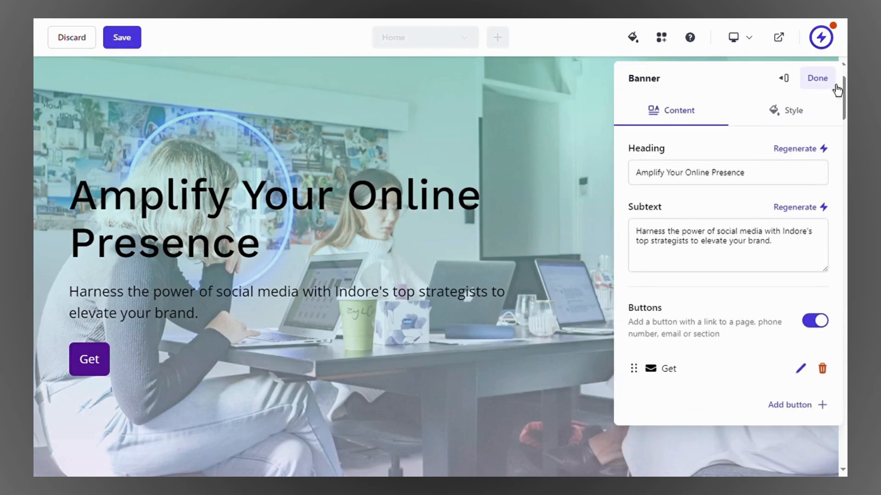
click(817, 77)
scroll(485, 225, down, 1)
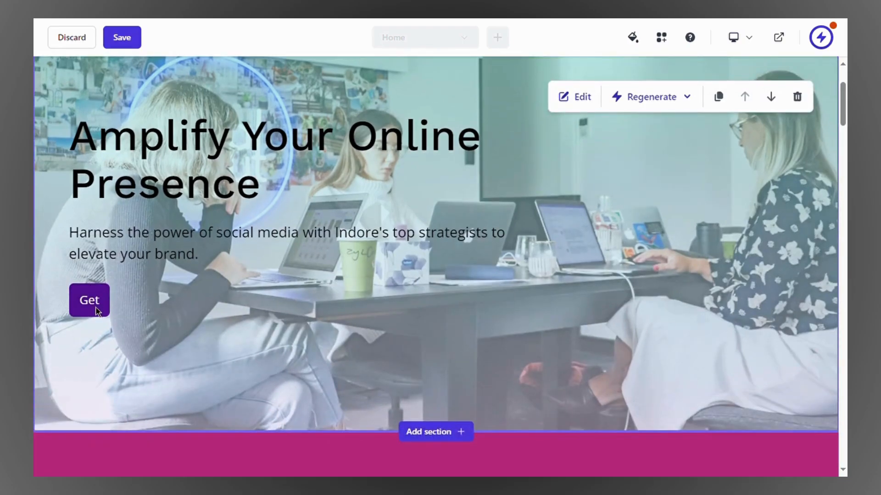
scroll(370, 307, down, 4)
scroll(459, 290, down, 2)
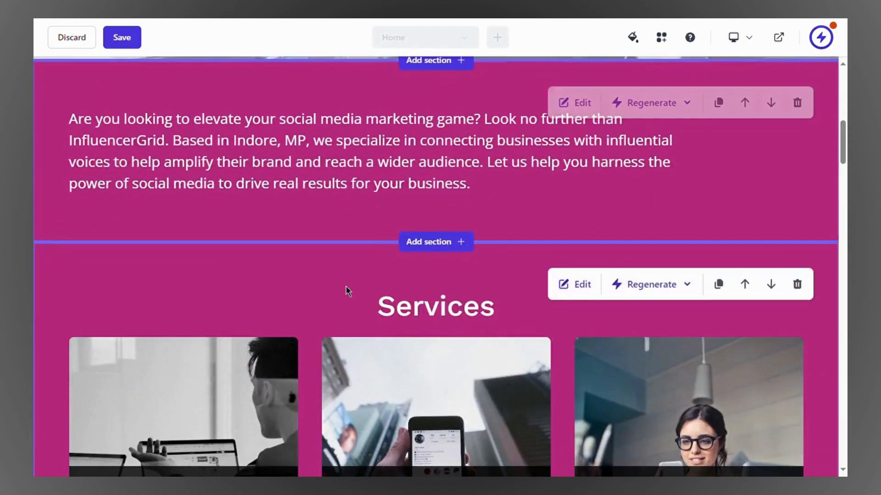
scroll(346, 288, down, 4)
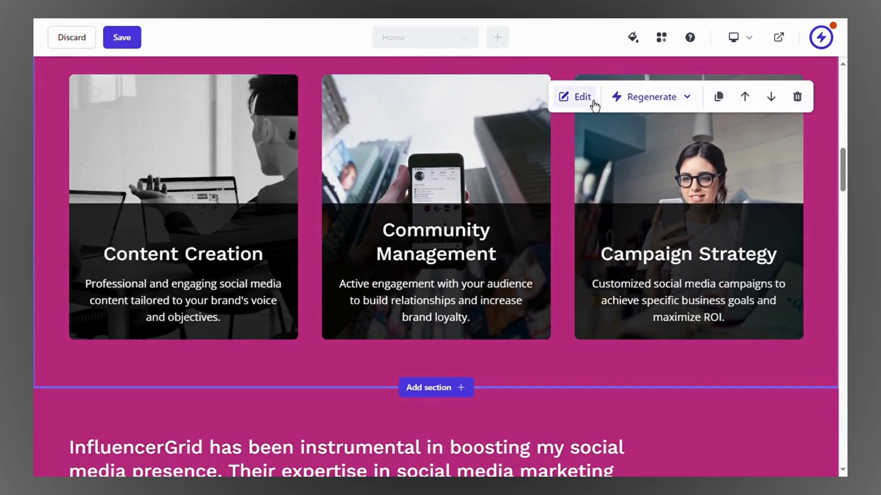
click(573, 97)
scroll(698, 189, down, 1)
scroll(697, 174, down, 2)
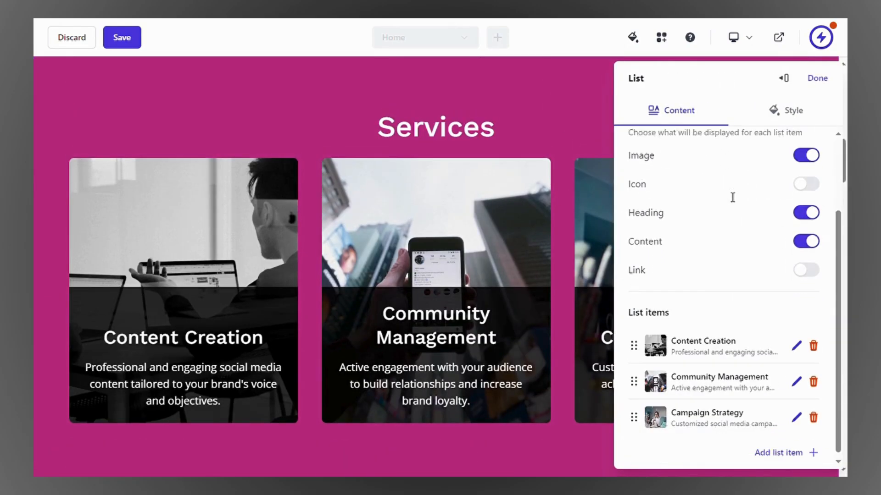
click(796, 342)
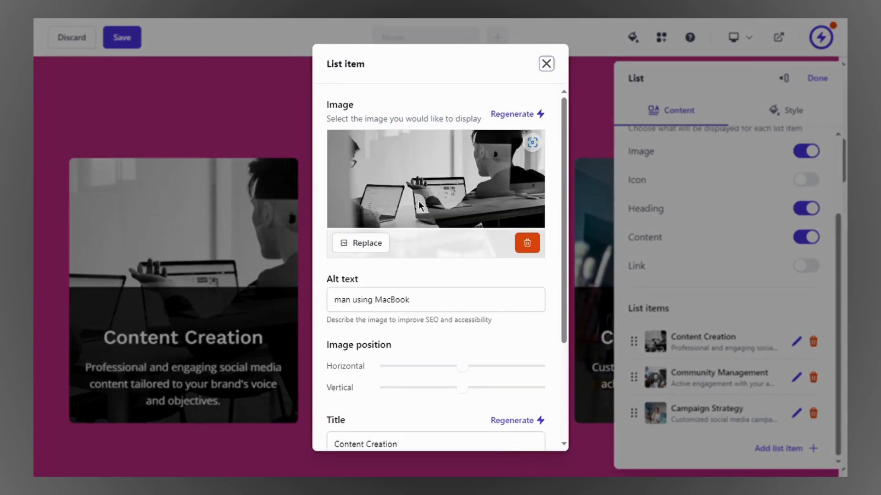
scroll(419, 202, down, 3)
scroll(359, 194, up, 3)
click(366, 244)
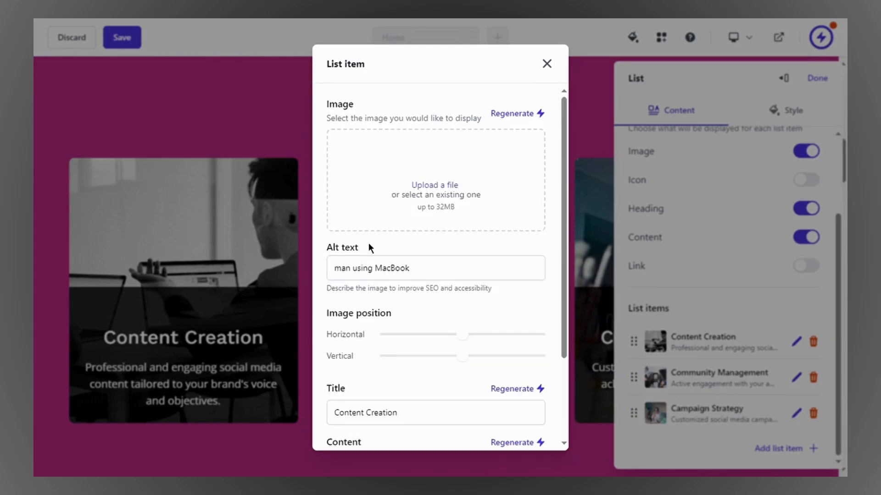
click(293, 83)
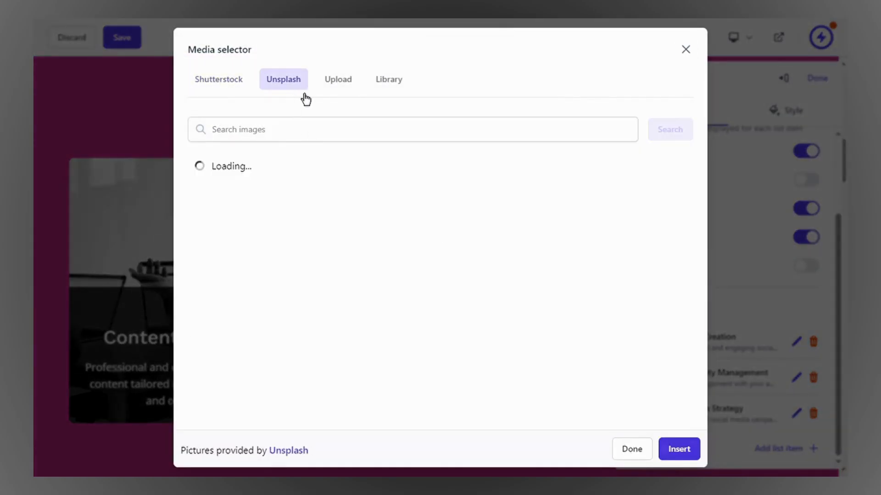
click(343, 95)
click(397, 95)
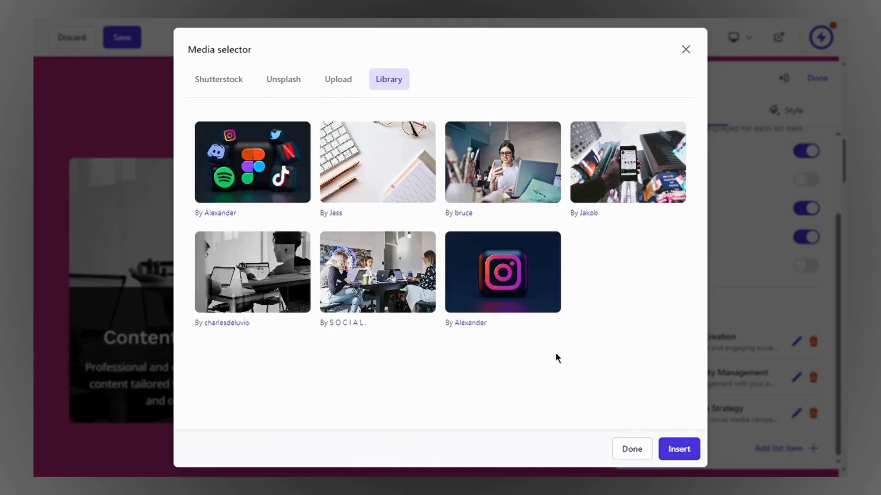
click(689, 52)
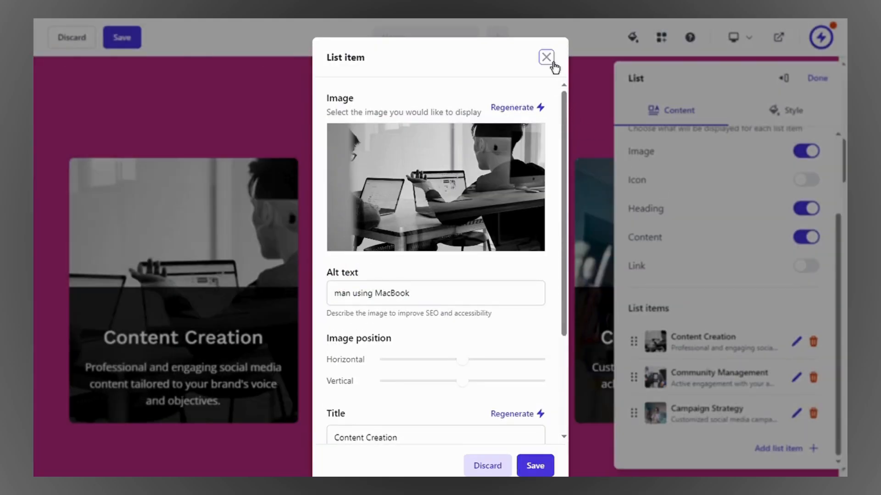
click(546, 58)
click(573, 116)
scroll(573, 117, down, 6)
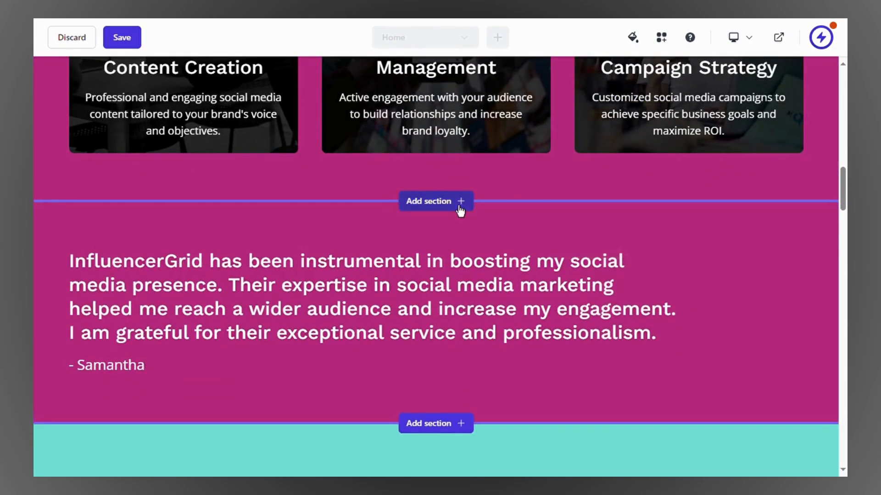
Step: Insert a Pricing Table section below Services with Basic $10, Pro $20 and Premium $30 plans
click(459, 206)
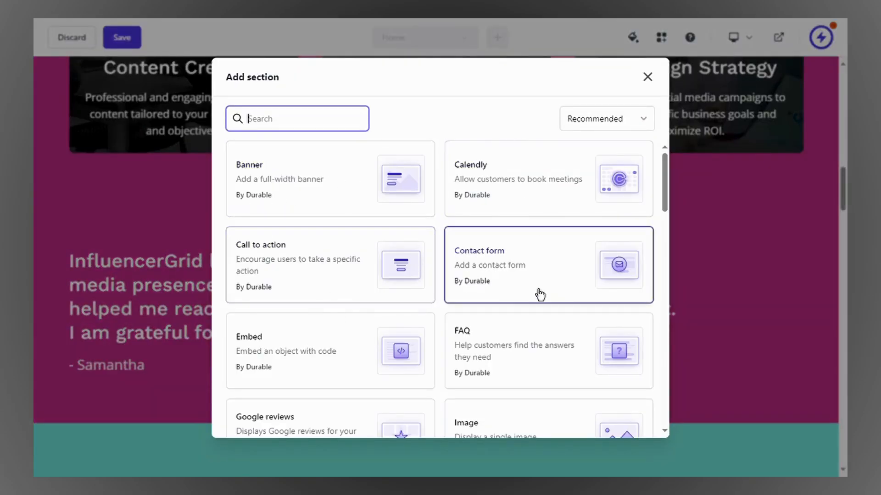
scroll(523, 288, down, 2)
scroll(526, 287, down, 1)
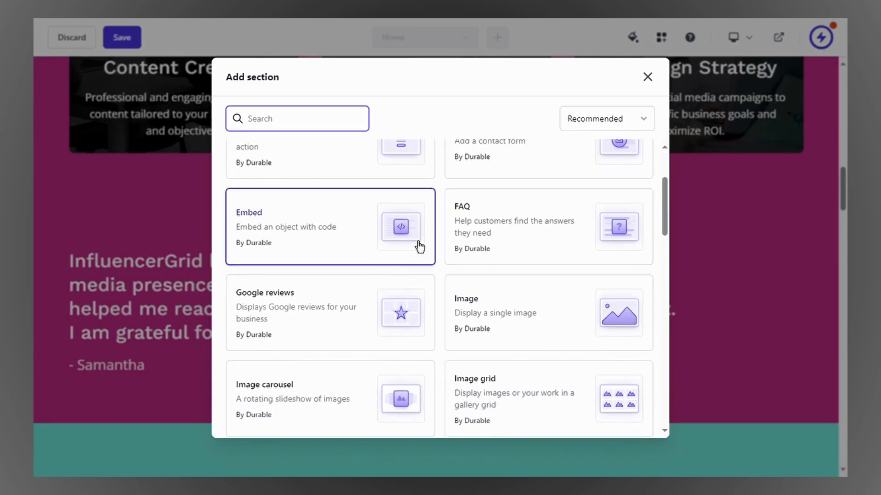
scroll(511, 266, down, 2)
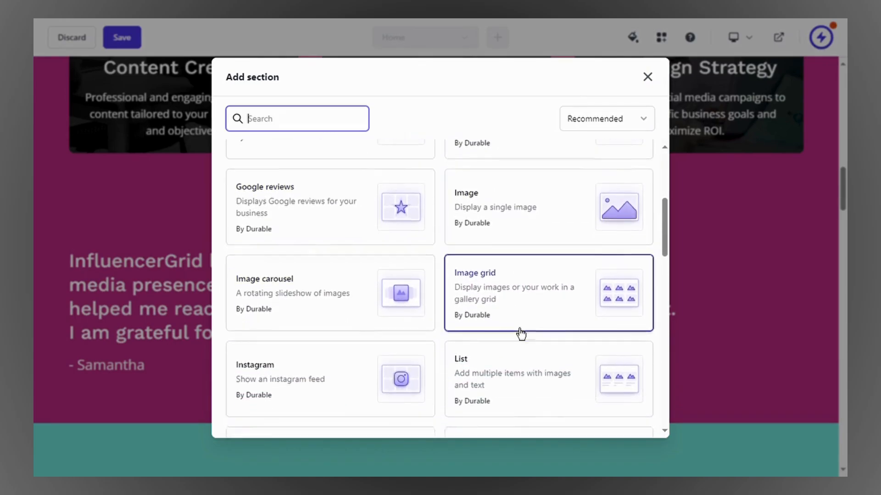
scroll(522, 275, down, 4)
scroll(588, 331, down, 2)
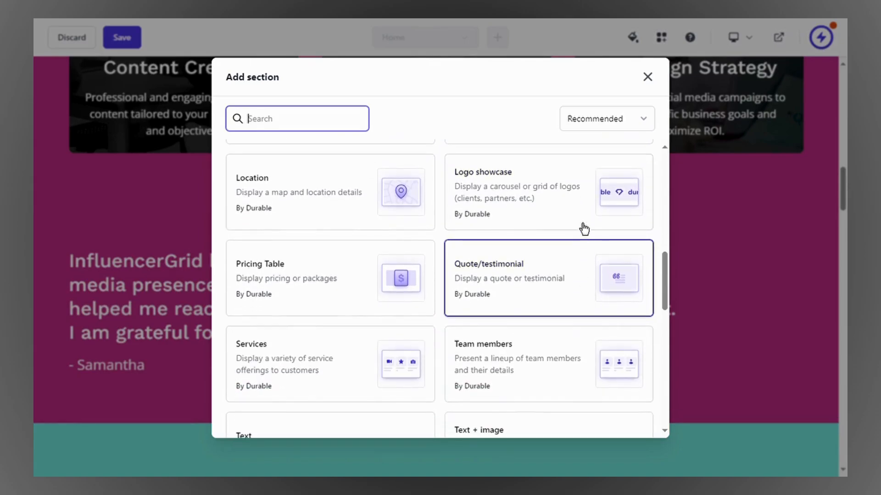
scroll(458, 354, down, 2)
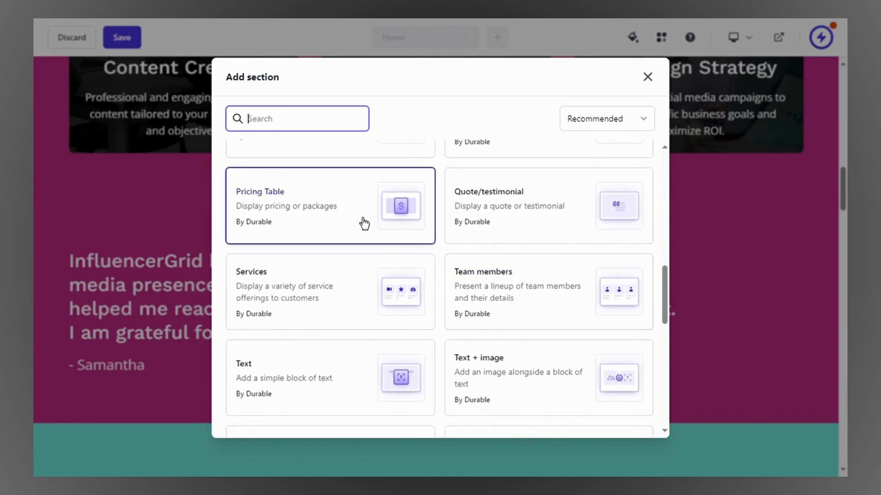
click(411, 230)
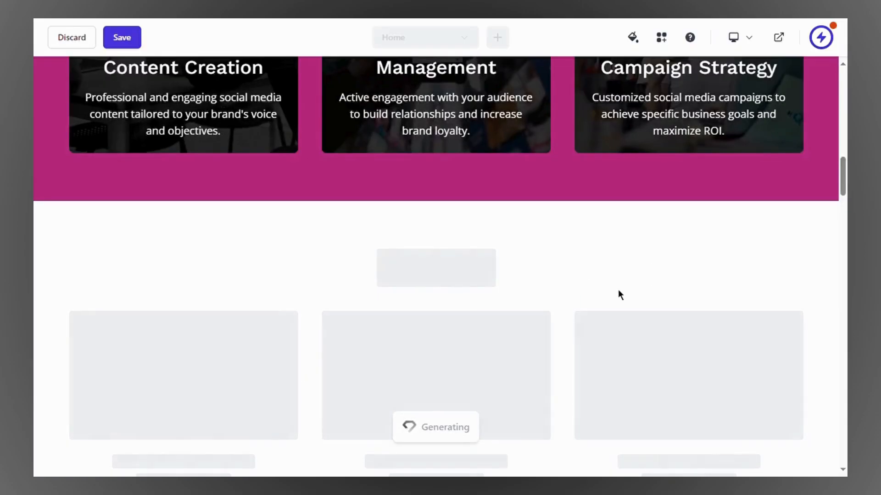
scroll(617, 292, down, 4)
scroll(549, 262, down, 3)
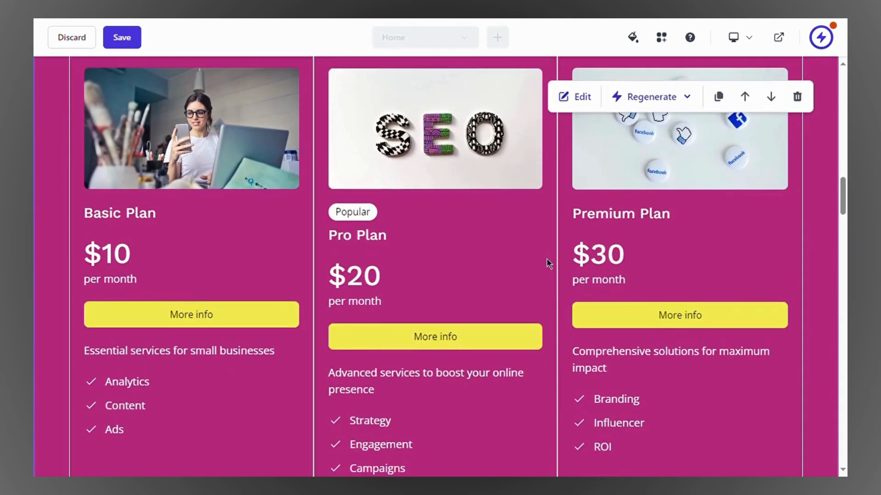
scroll(354, 398, up, 9)
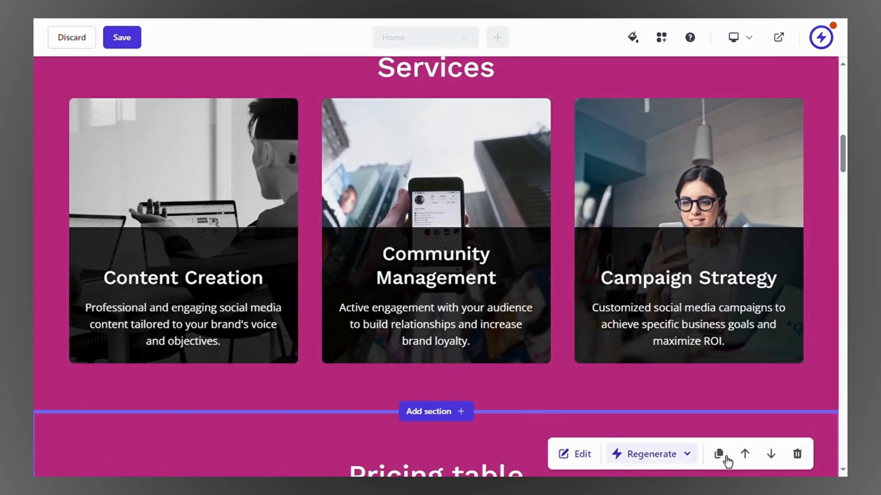
click(744, 461)
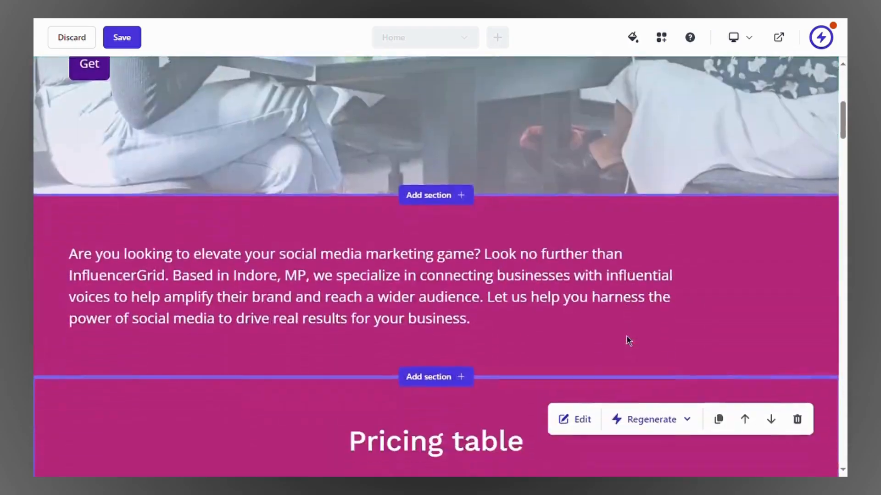
scroll(459, 275, down, 7)
scroll(206, 329, down, 2)
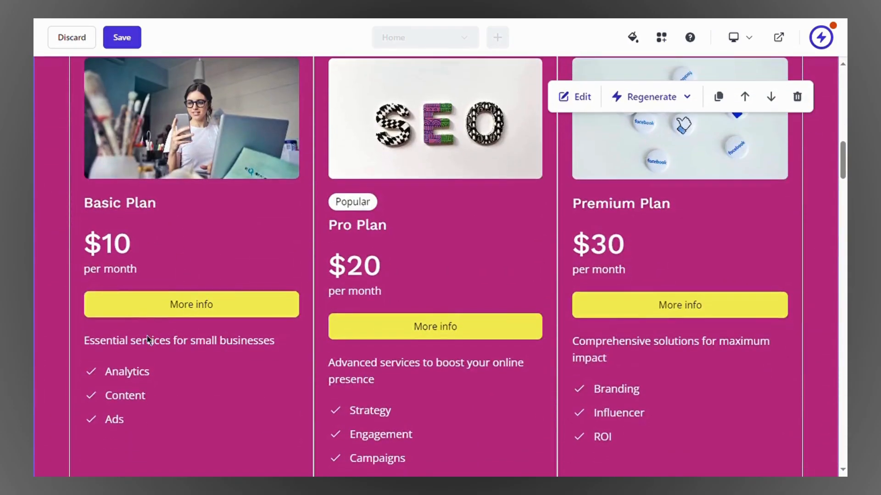
click(577, 96)
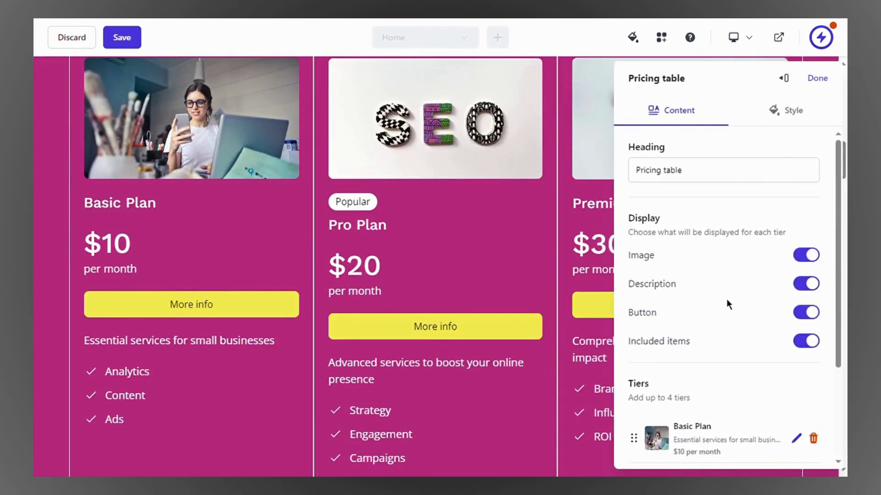
scroll(726, 299, down, 3)
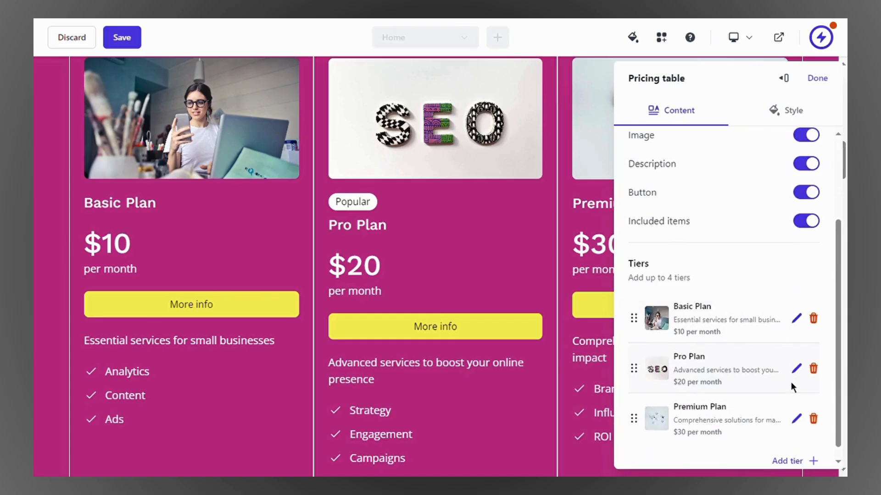
click(462, 223)
scroll(686, 201, up, 1)
scroll(687, 205, down, 10)
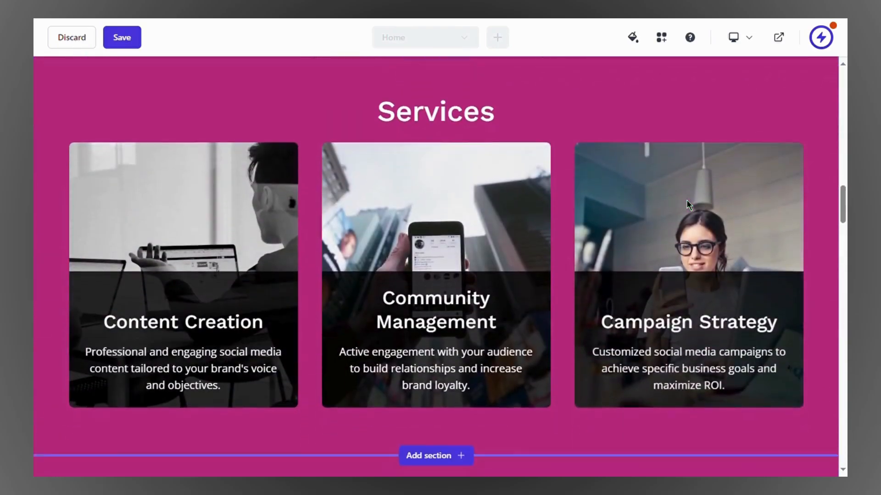
Step: Delete the testimonial section from the Home page
scroll(687, 200, down, 10)
scroll(435, 345, up, 8)
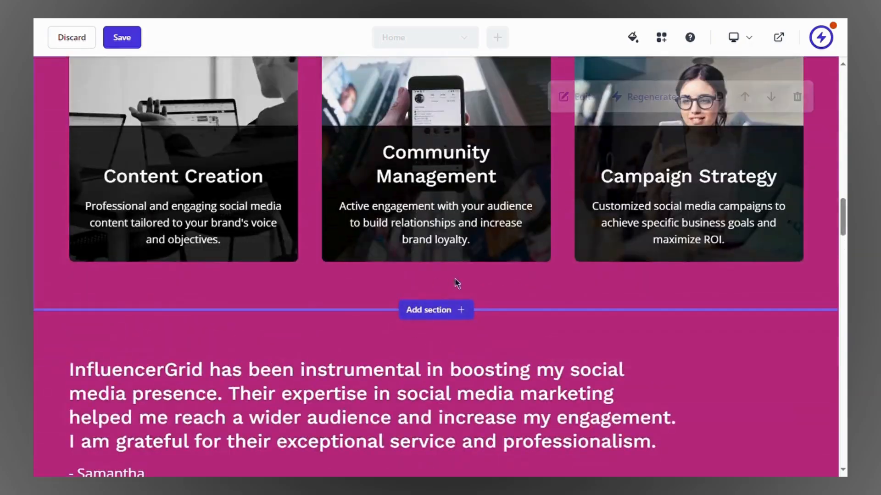
scroll(455, 278, down, 1)
click(797, 306)
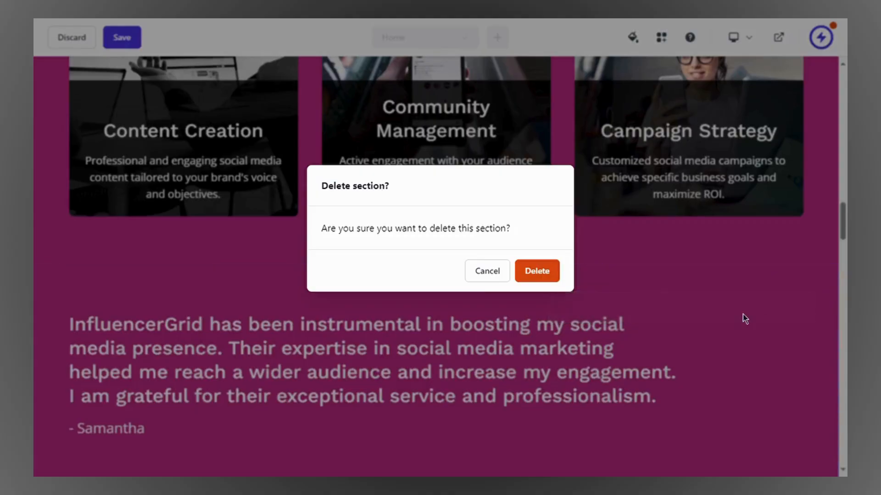
click(544, 274)
Step: Look over the rest of the page and save the website
scroll(473, 321, down, 3)
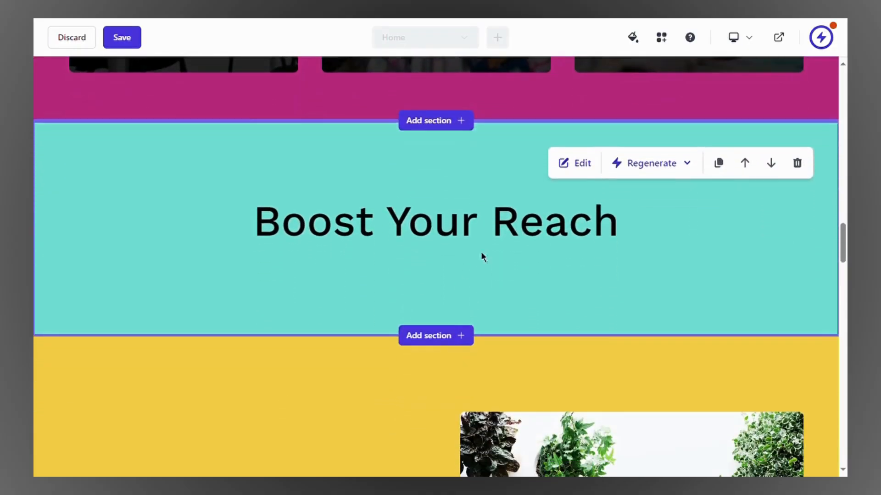
scroll(481, 256, down, 20)
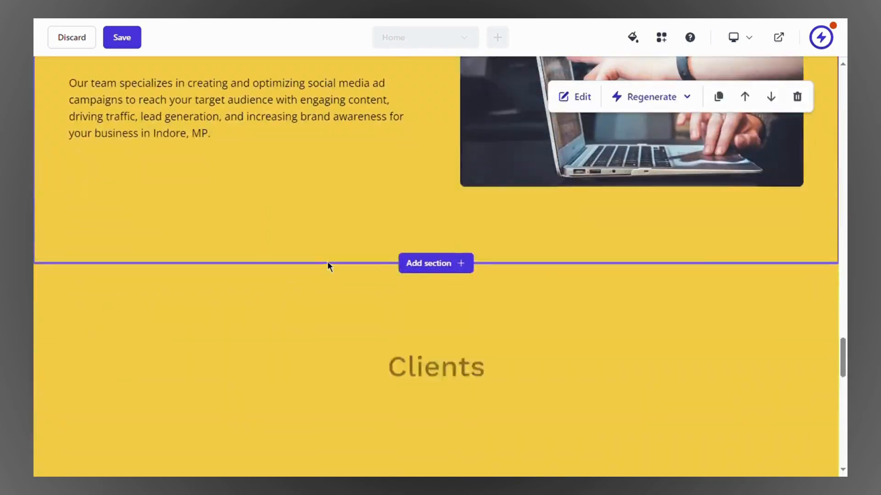
scroll(328, 266, down, 15)
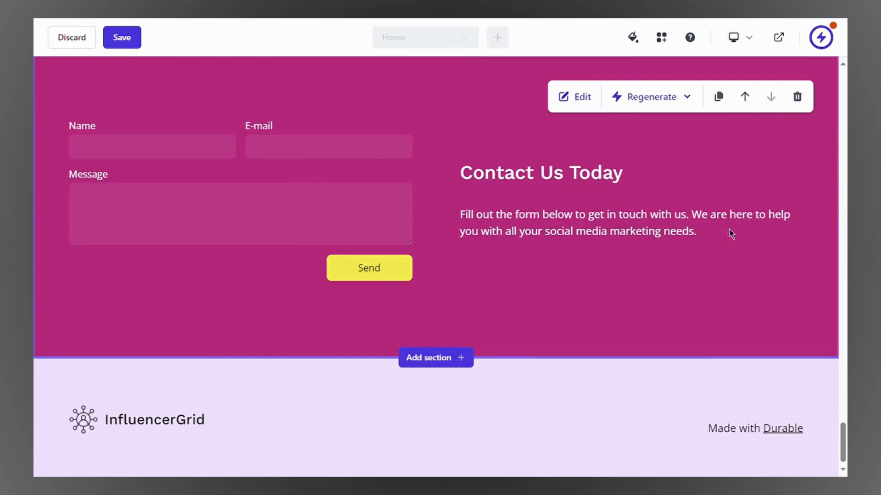
scroll(676, 179, up, 15)
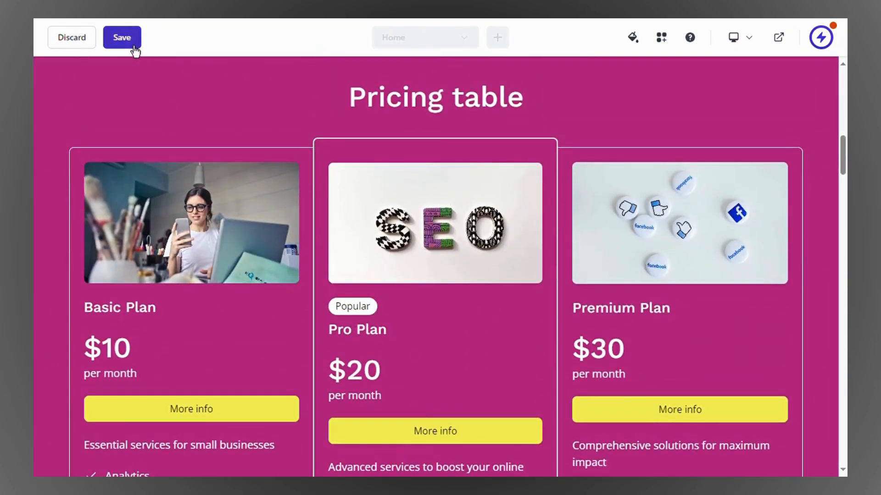
click(131, 45)
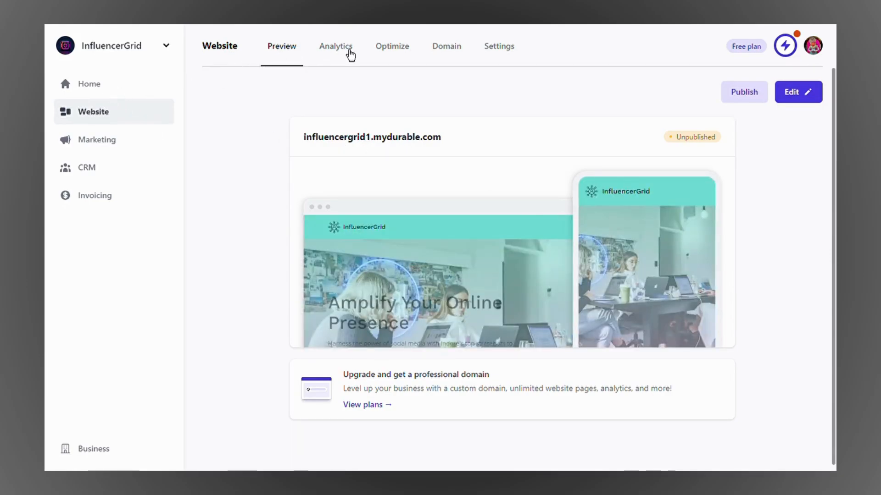
Step: Check the Analytics stats and charts, then view the Optimize suggestions
click(349, 55)
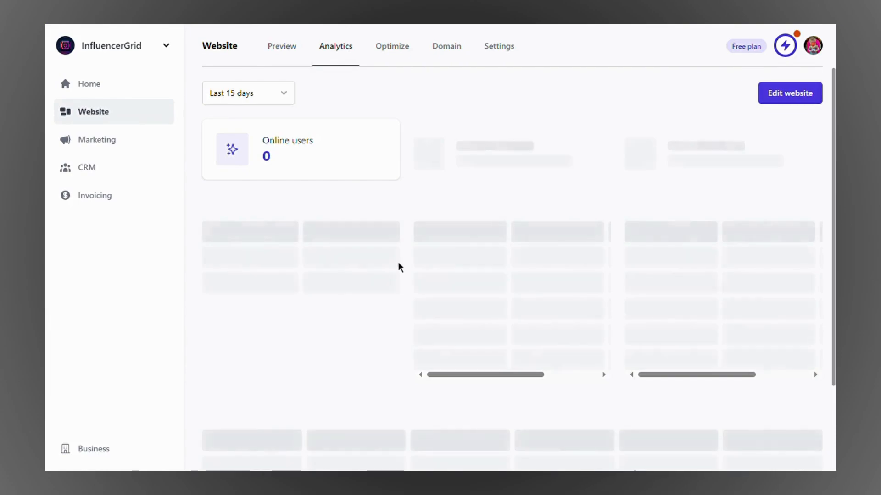
scroll(294, 151, down, 1)
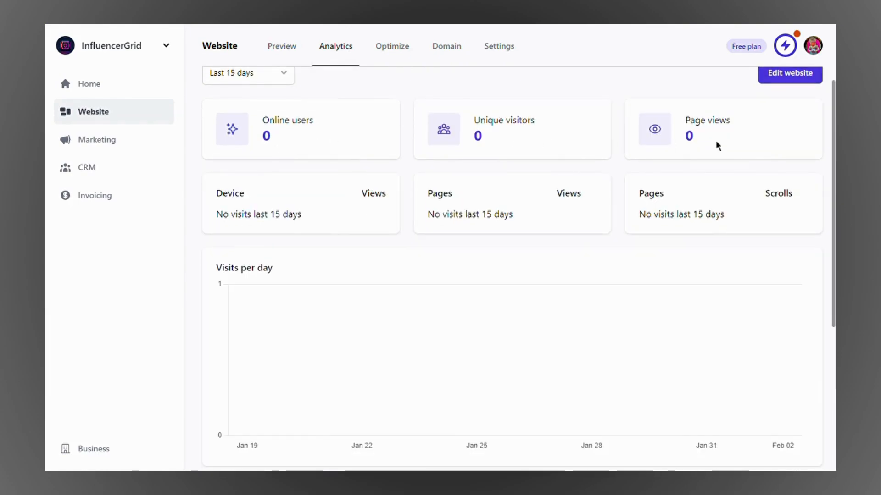
scroll(395, 258, down, 1)
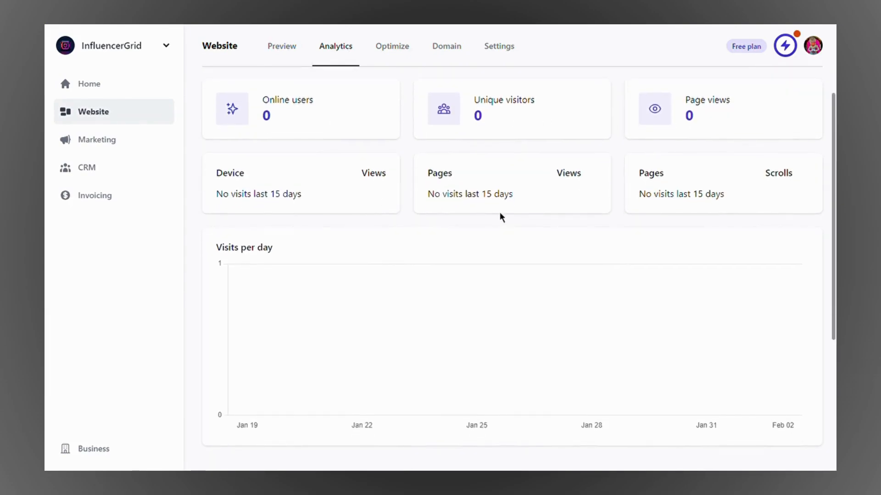
scroll(464, 255, down, 10)
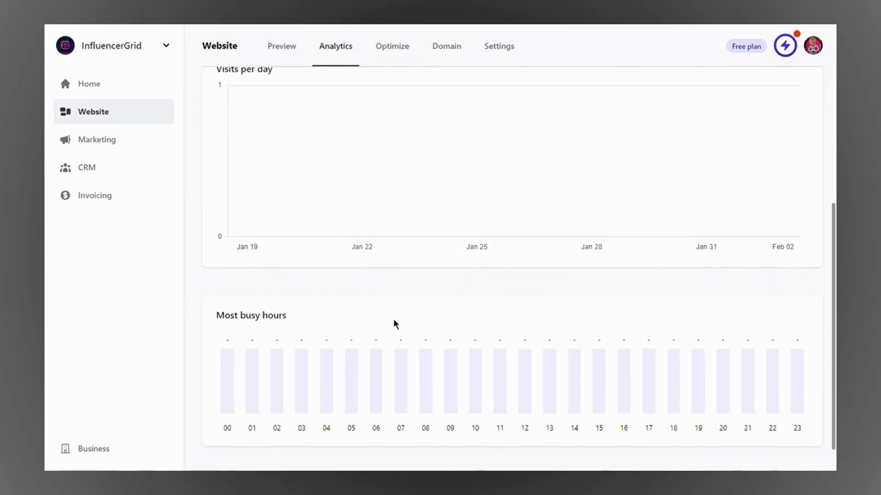
scroll(394, 323, up, 11)
click(401, 58)
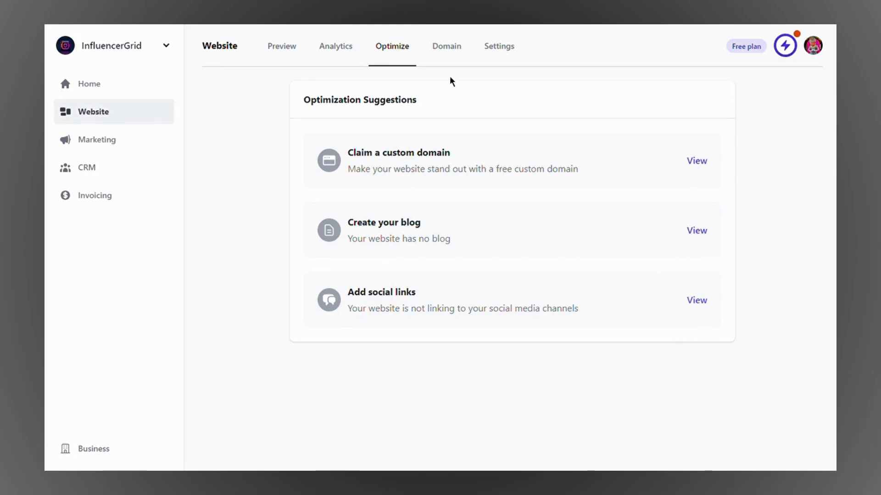
Step: Open Domain settings and inspect the influencergrid1 subdomain, leaving it unchanged
click(452, 56)
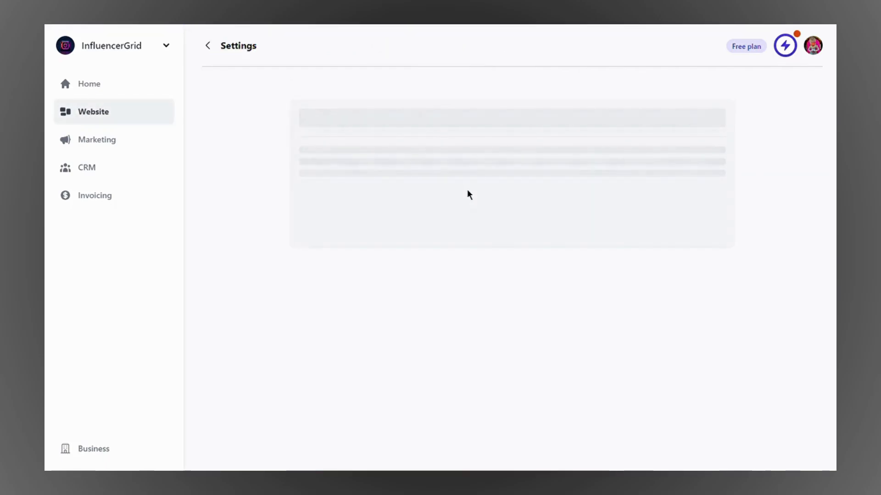
click(435, 169)
drag(435, 169, 343, 164)
click(431, 170)
drag(401, 169, 358, 170)
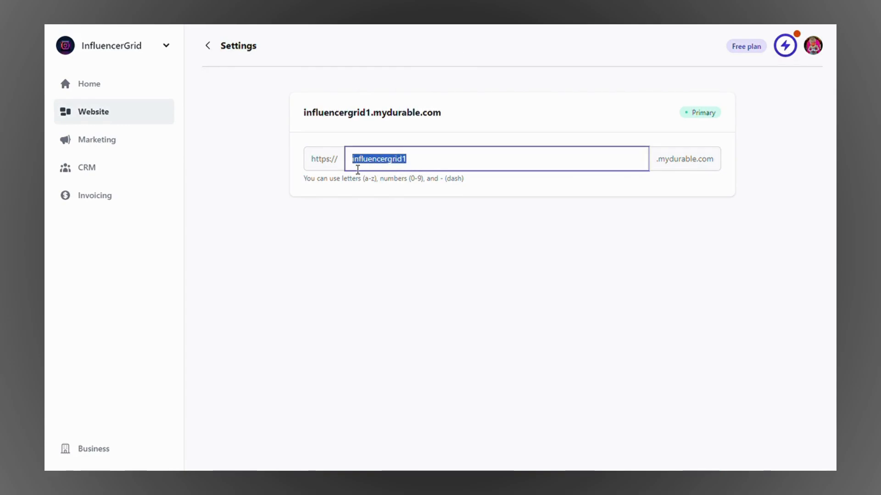
click(424, 168)
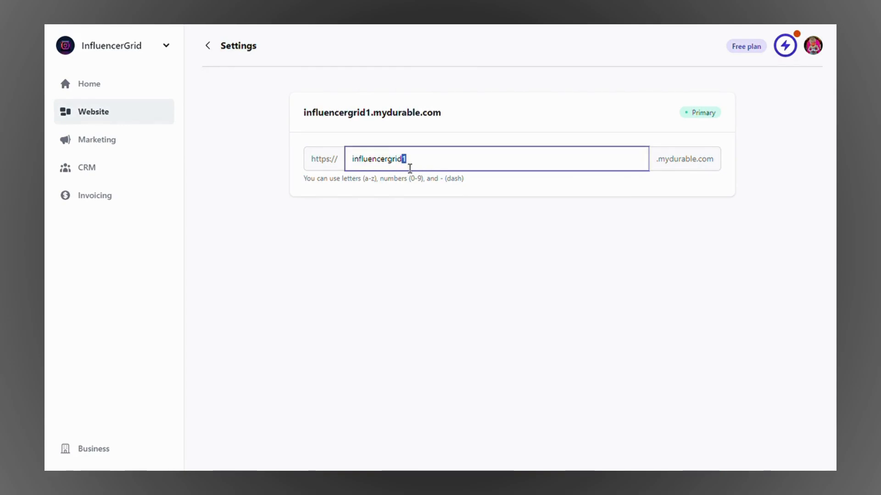
click(429, 169)
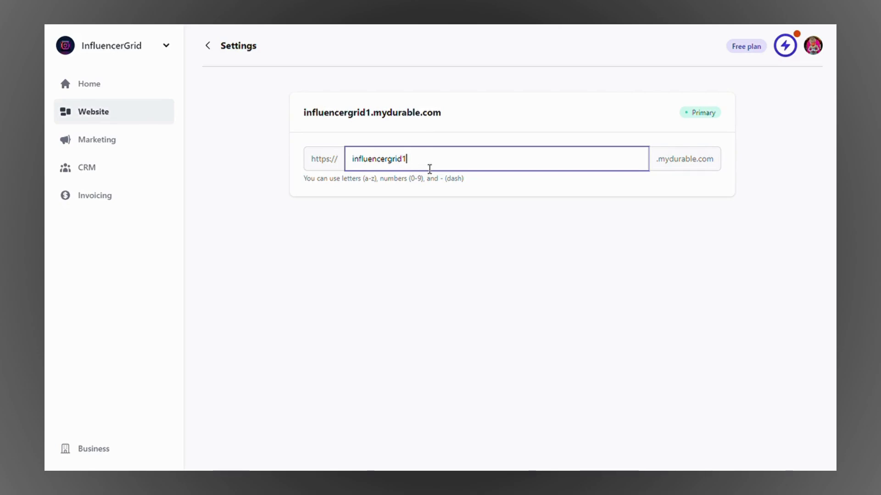
click(693, 257)
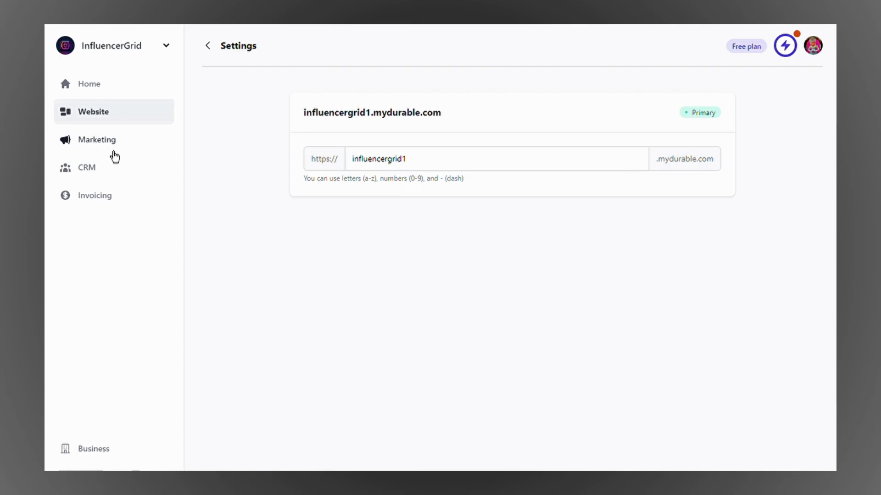
Step: Review the Marketing brand logo and Colors settings, then go to the CRM Contacts list
click(114, 152)
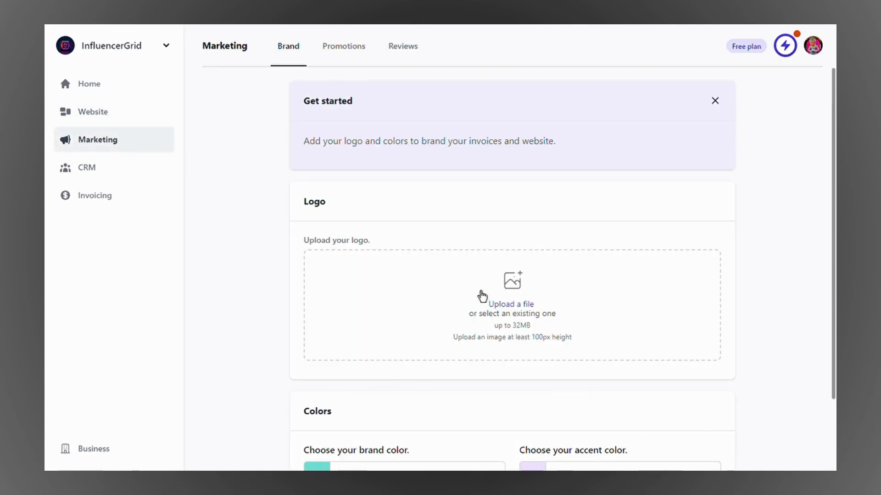
scroll(472, 177, down, 3)
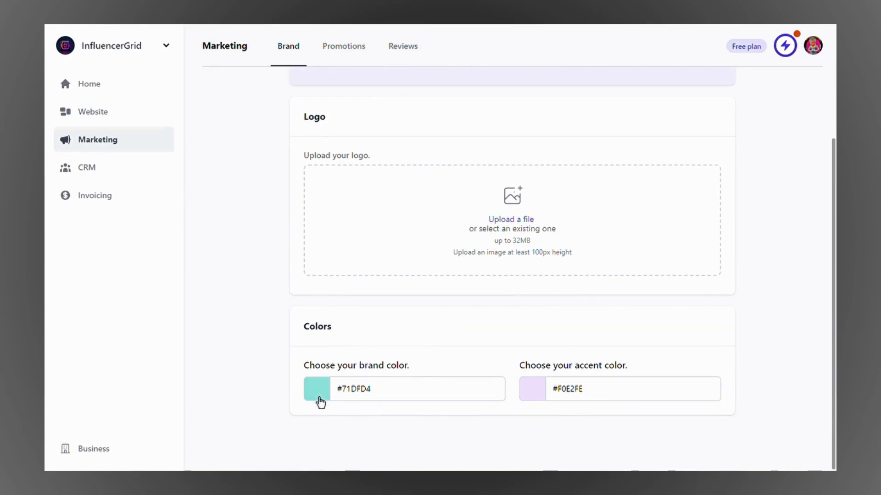
scroll(595, 286, up, 3)
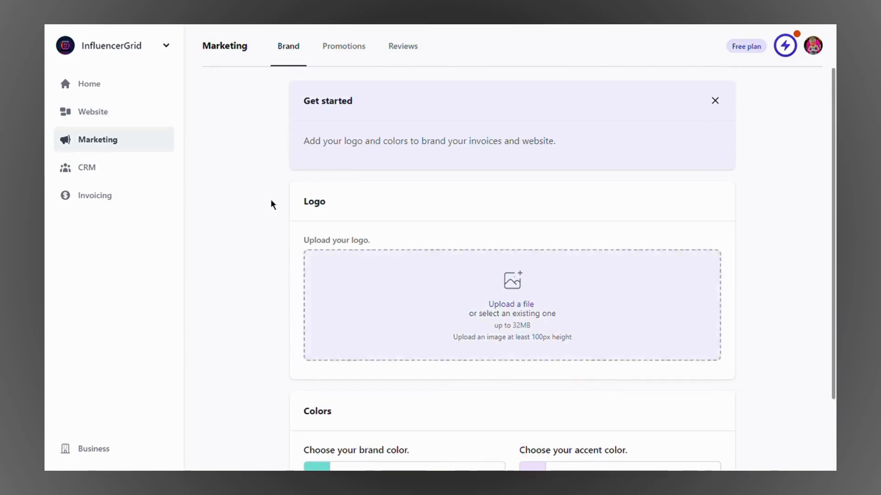
click(88, 177)
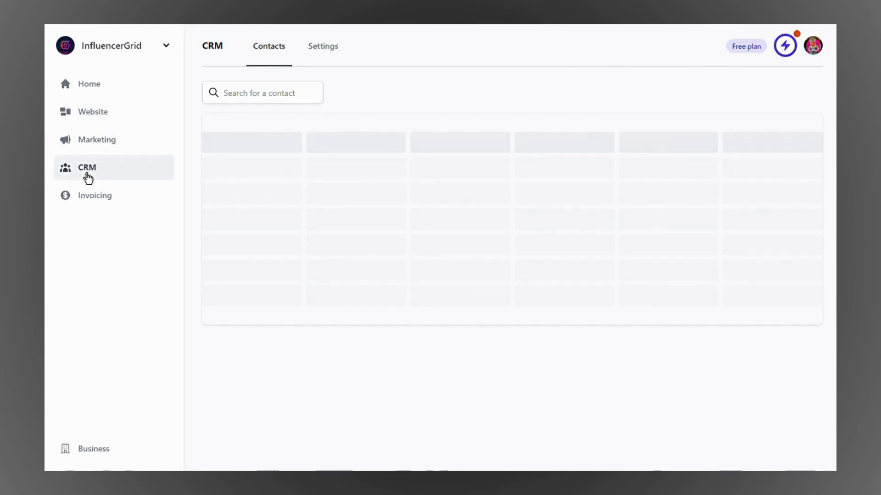
scroll(462, 266, down, 1)
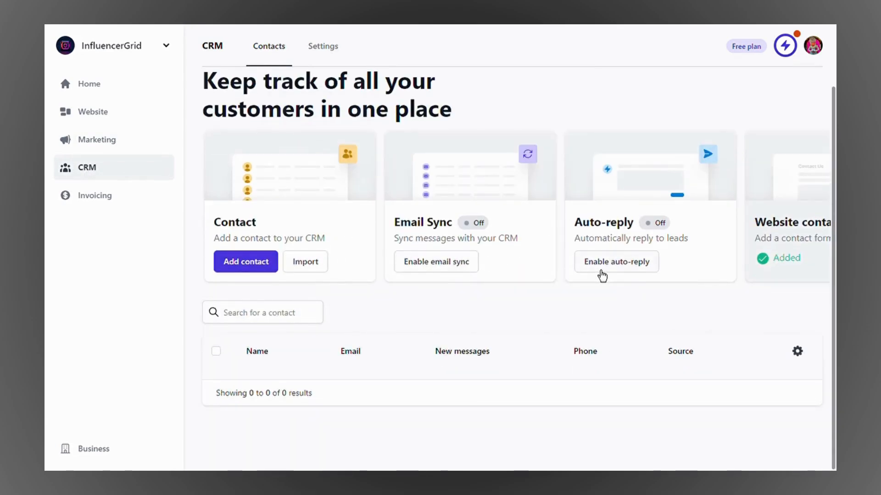
scroll(708, 252, right, 2)
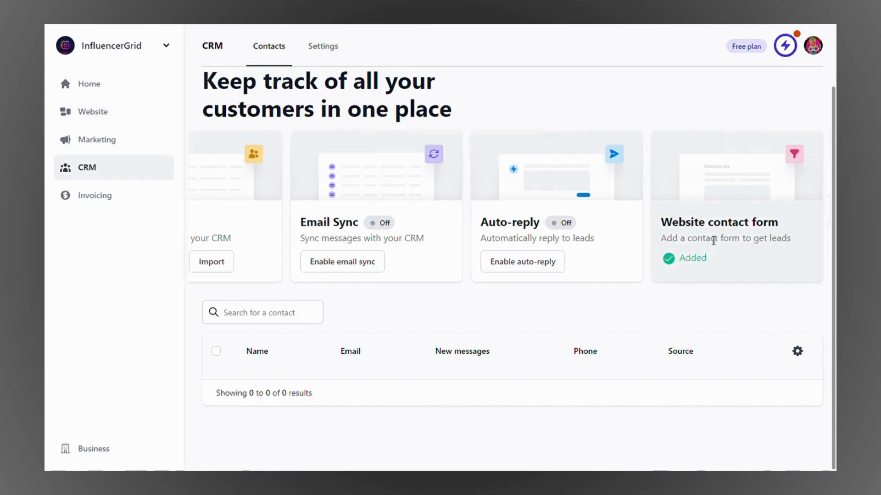
scroll(489, 253, left, 2)
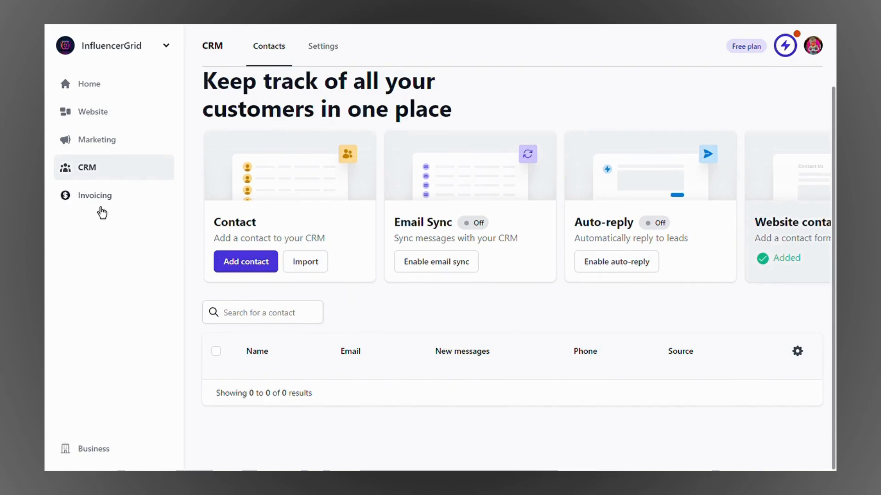
Step: Look over the Invoicing section's invoice items and invoicing settings
click(97, 206)
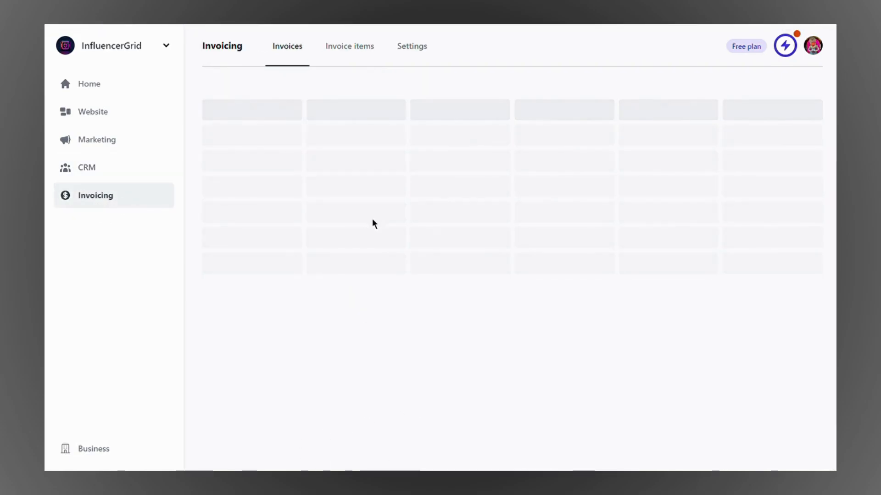
scroll(538, 171, down, 2)
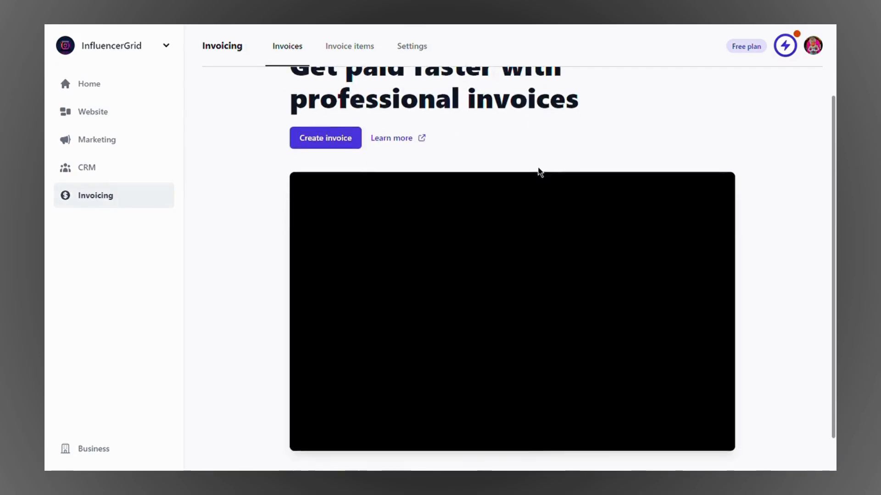
scroll(540, 172, up, 2)
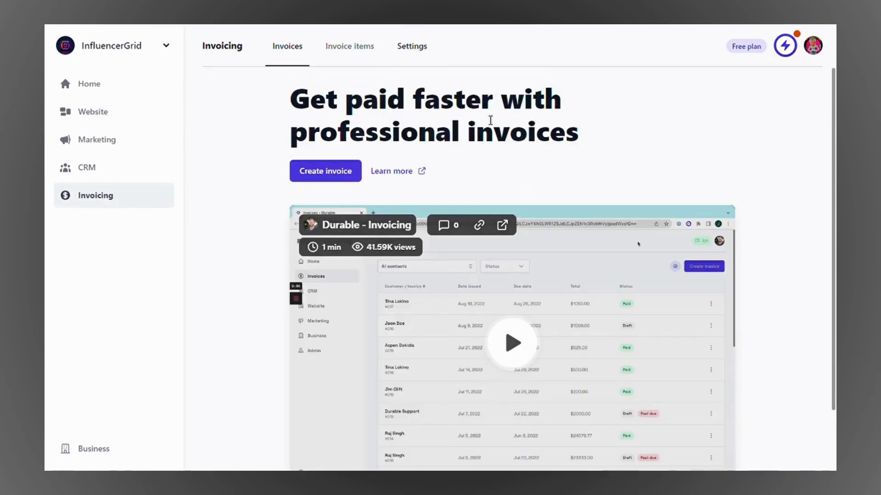
click(351, 58)
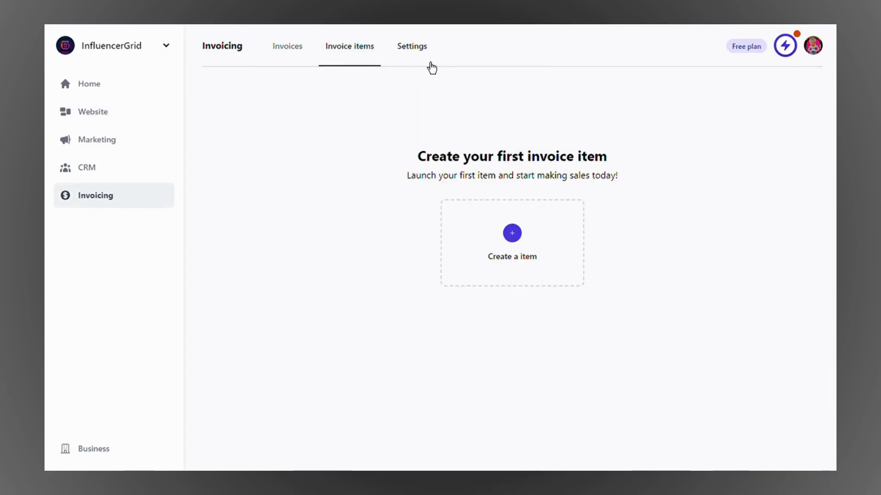
click(416, 59)
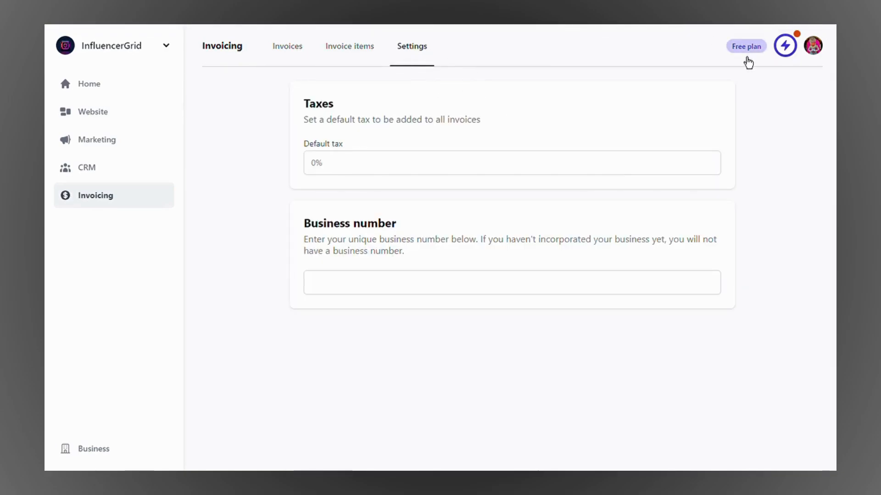
Step: View the available upgrade plans and their prices from the Free plan badge
click(752, 57)
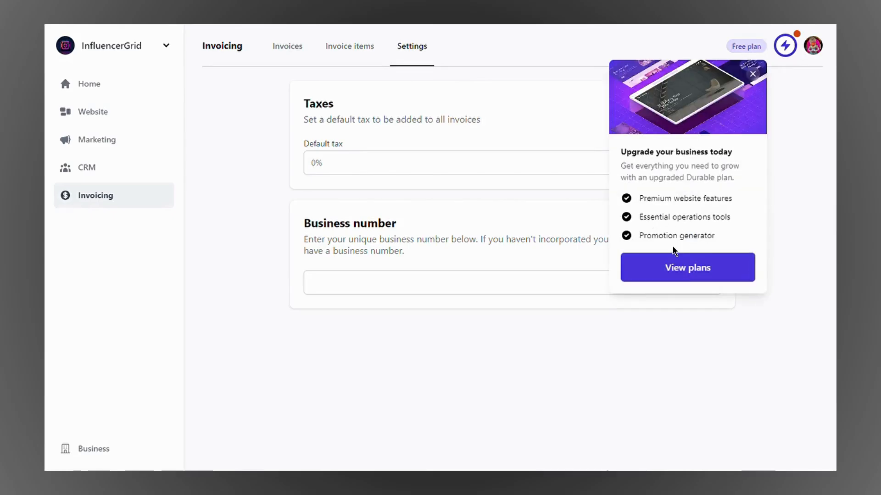
click(696, 275)
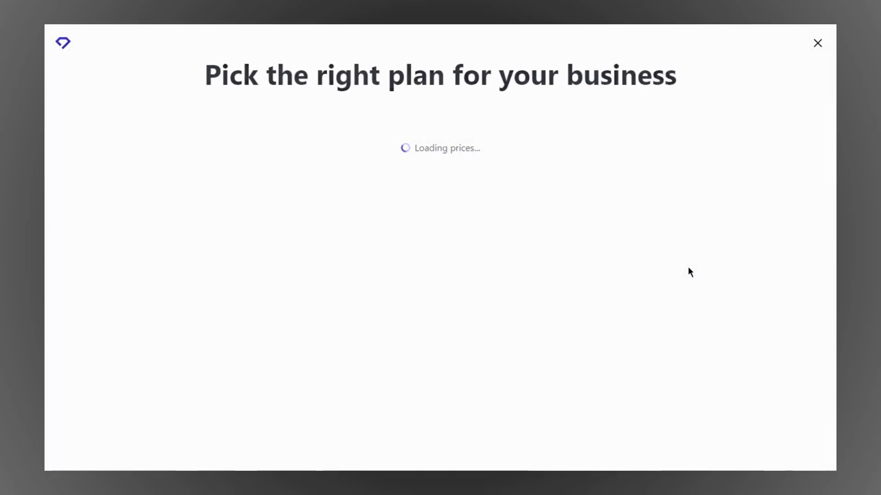
scroll(517, 149, down, 1)
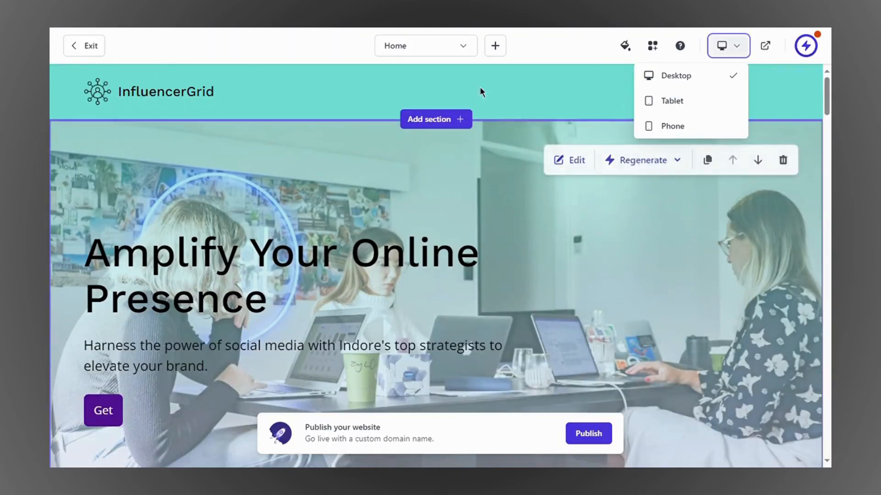
Step: From the Pages panel, start a new blog post to get AI topic suggestions
click(460, 49)
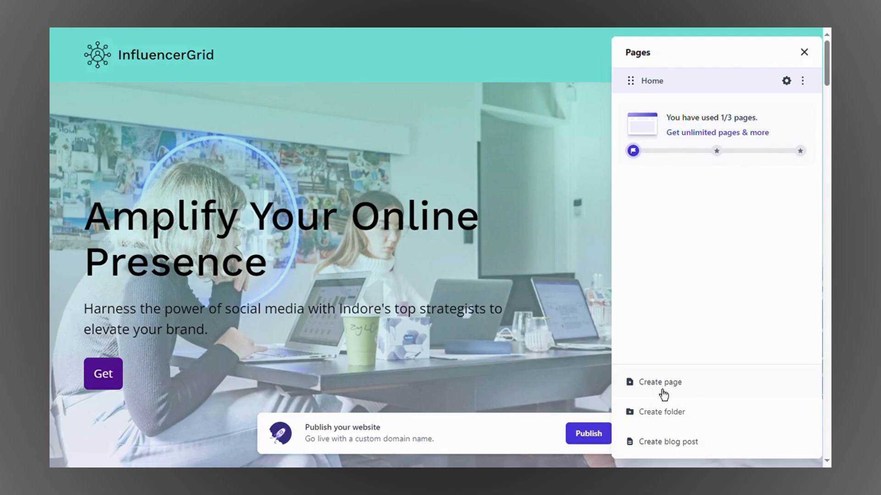
click(672, 443)
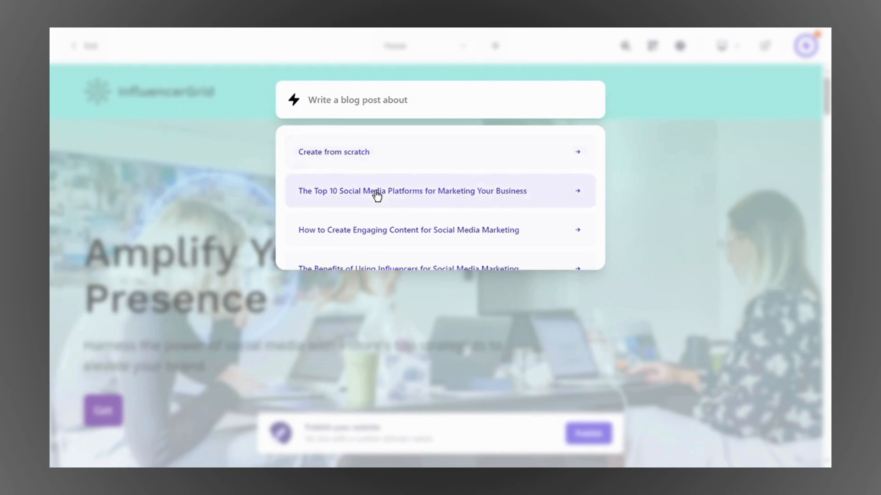
Step: Generate the AI post 'The Top 10 Social Media Platforms for Marketing Your Business' and review it
click(514, 203)
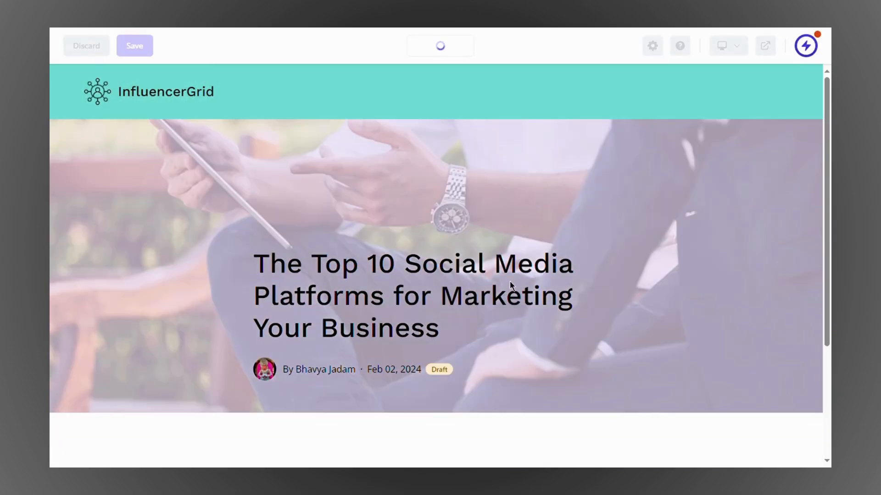
scroll(510, 281, down, 15)
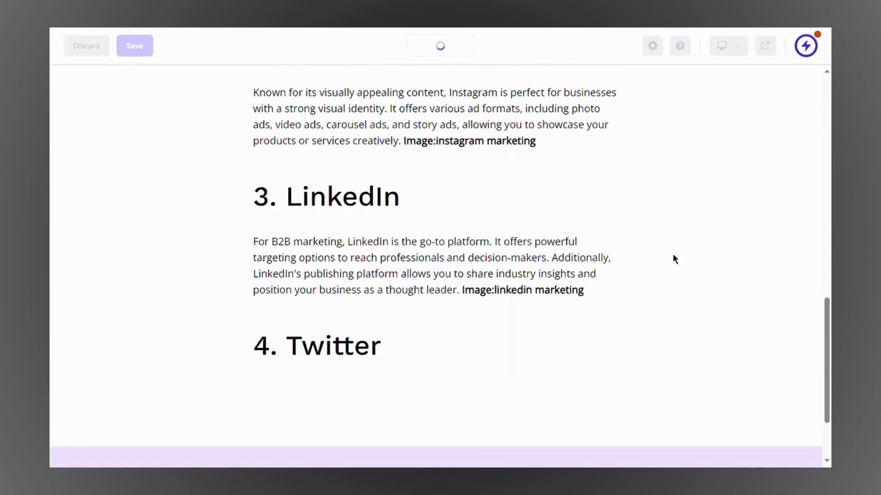
scroll(672, 256, down, 15)
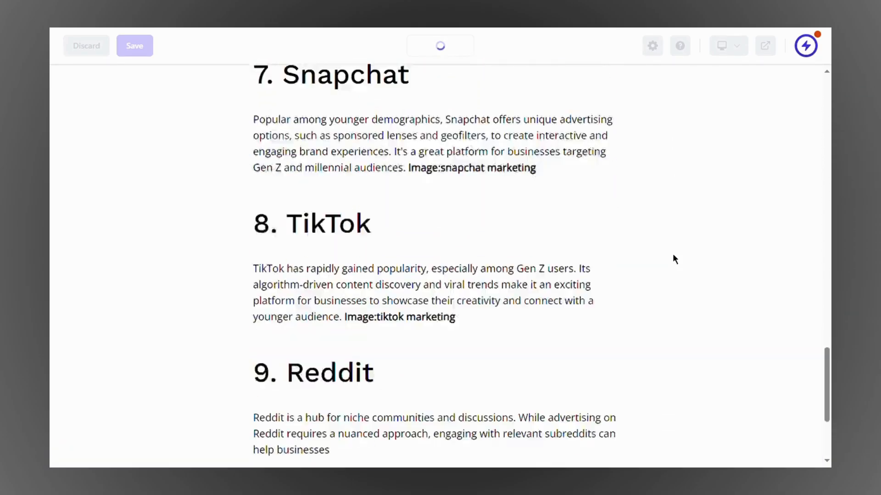
scroll(674, 257, down, 5)
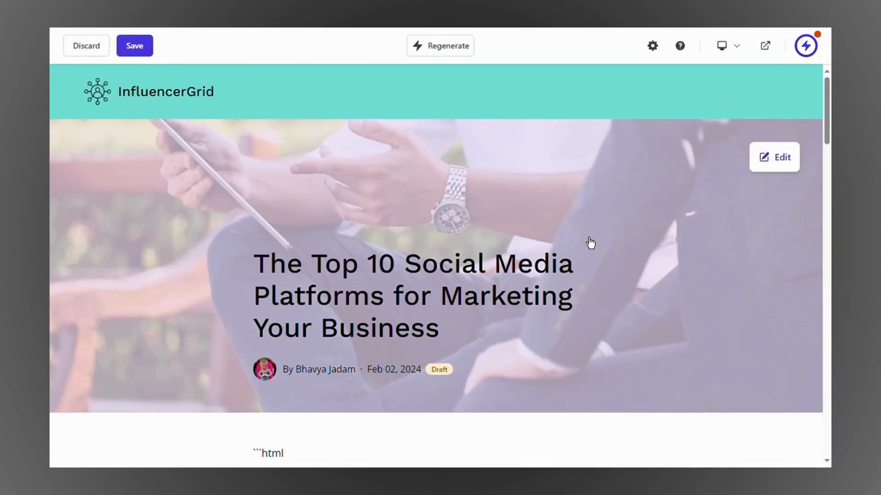
scroll(588, 242, down, 9)
scroll(699, 240, down, 15)
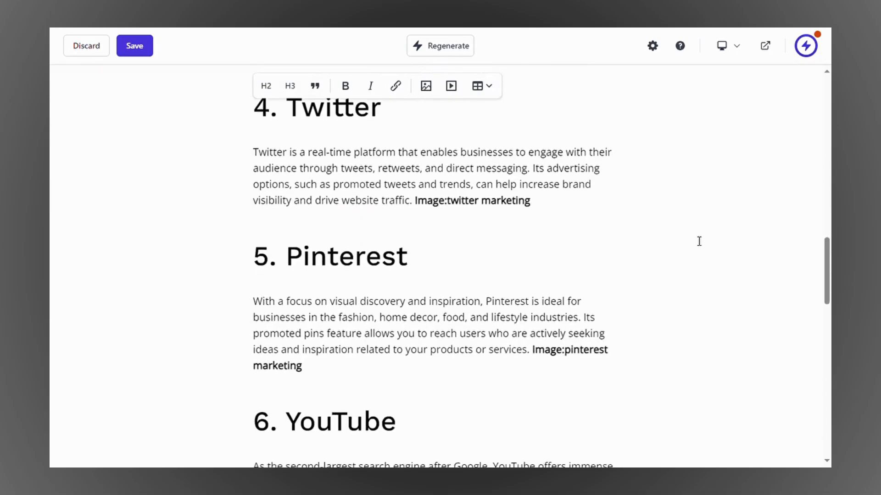
scroll(699, 241, up, 15)
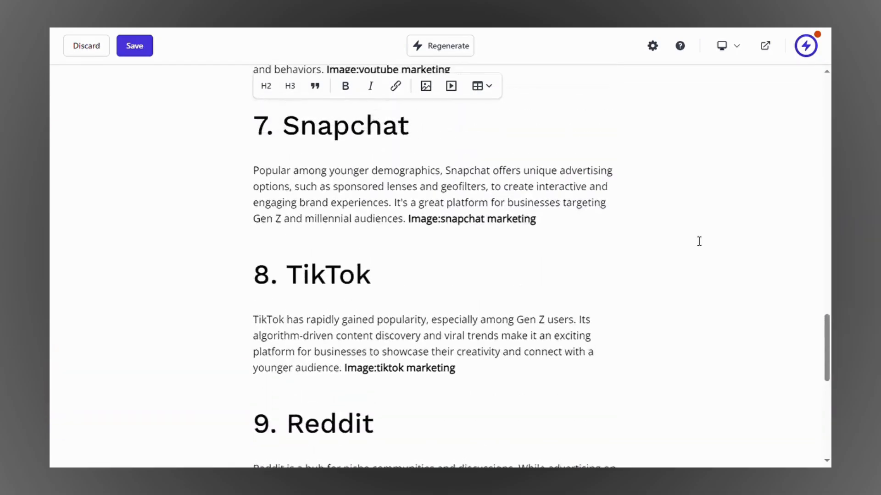
scroll(697, 243, down, 3)
Step: Delete the stray ```html line above the post's intro and save the draft
click(292, 315)
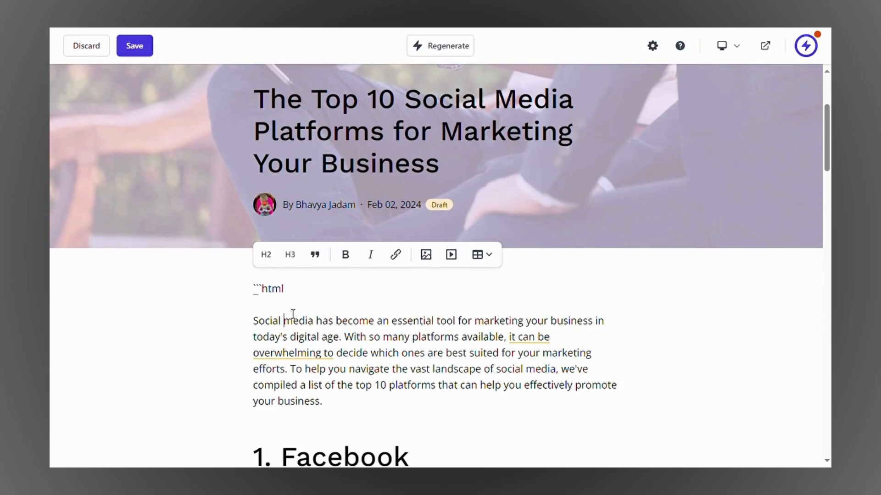
drag(306, 301, 254, 294)
key(BackSpace)
key(BackSpace)
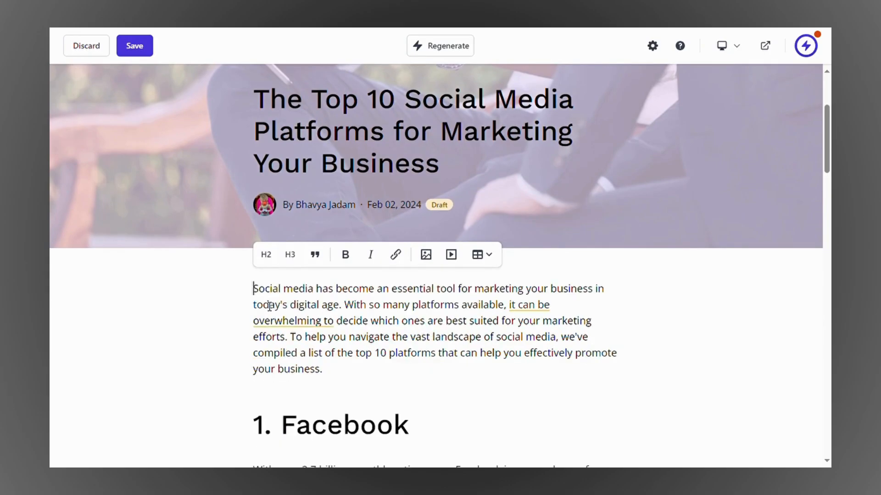
scroll(678, 332, down, 10)
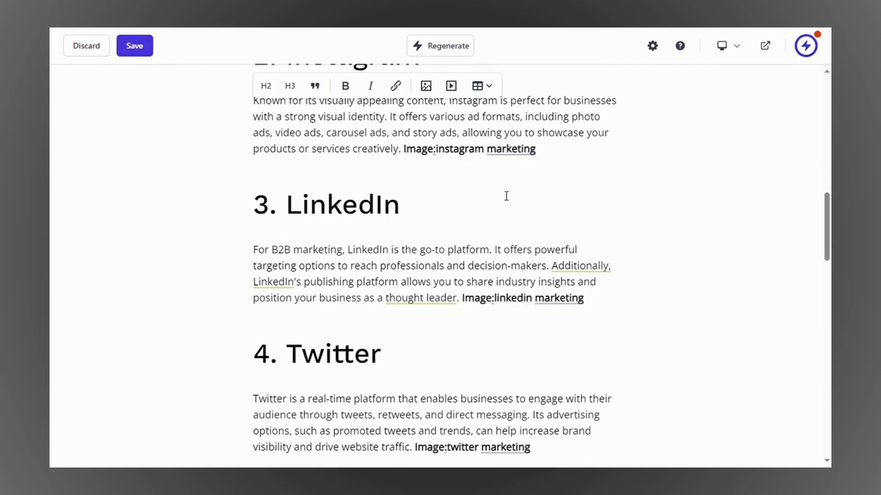
scroll(687, 219, down, 15)
scroll(686, 218, up, 20)
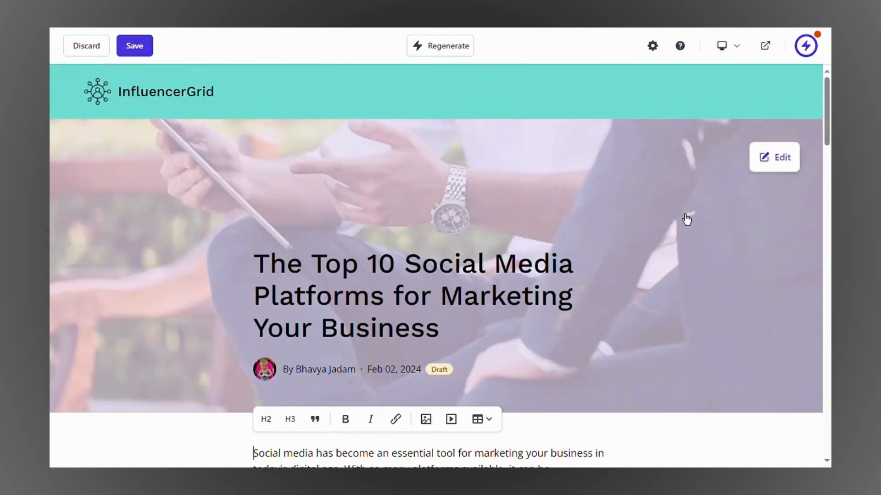
click(149, 53)
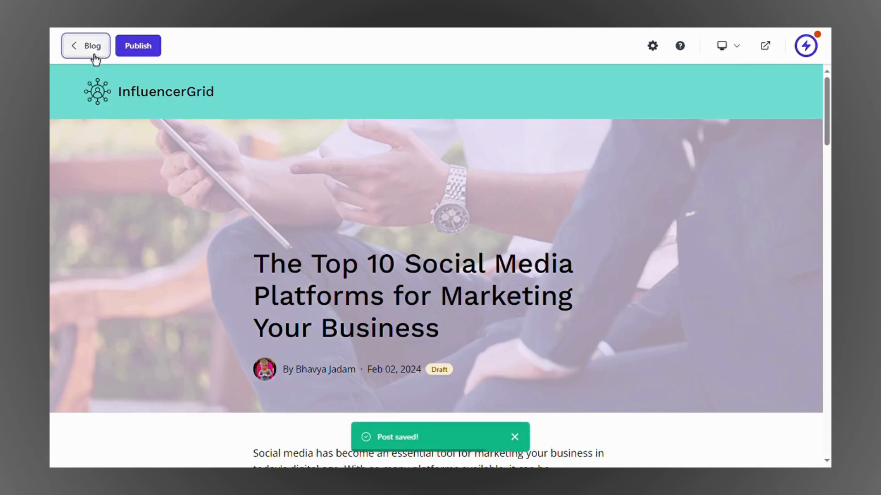
Step: Return from the blog listing to the website editor
click(91, 46)
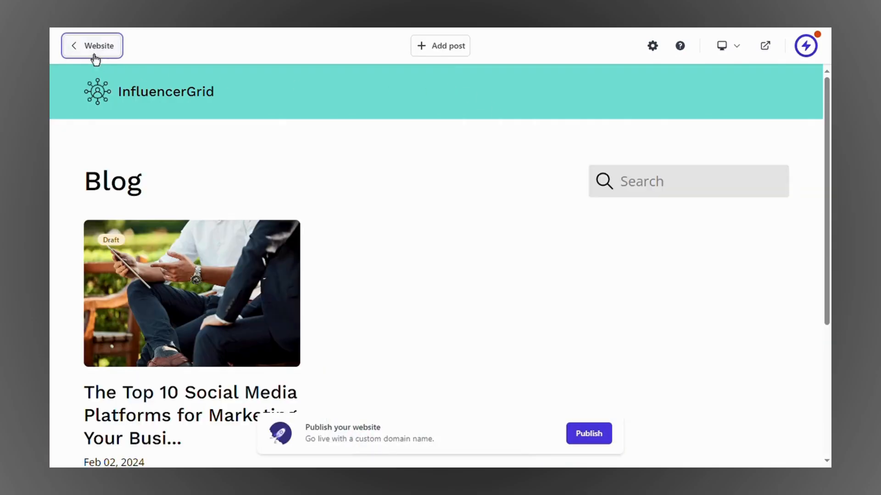
scroll(210, 193, down, 3)
mouse_move(198, 202)
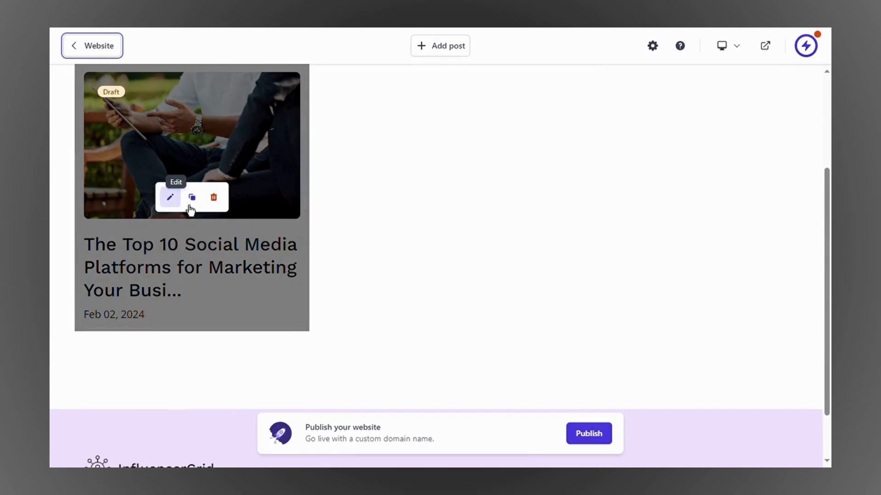
scroll(518, 222, down, 4)
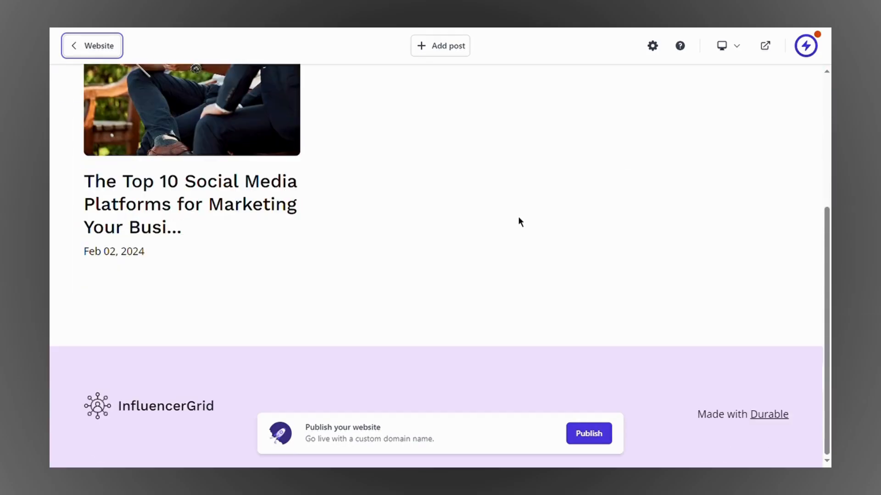
scroll(519, 217, up, 6)
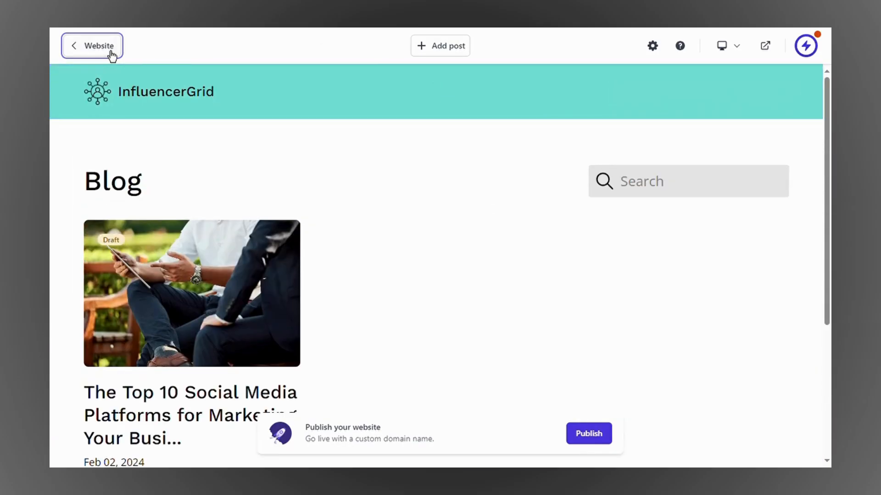
click(104, 46)
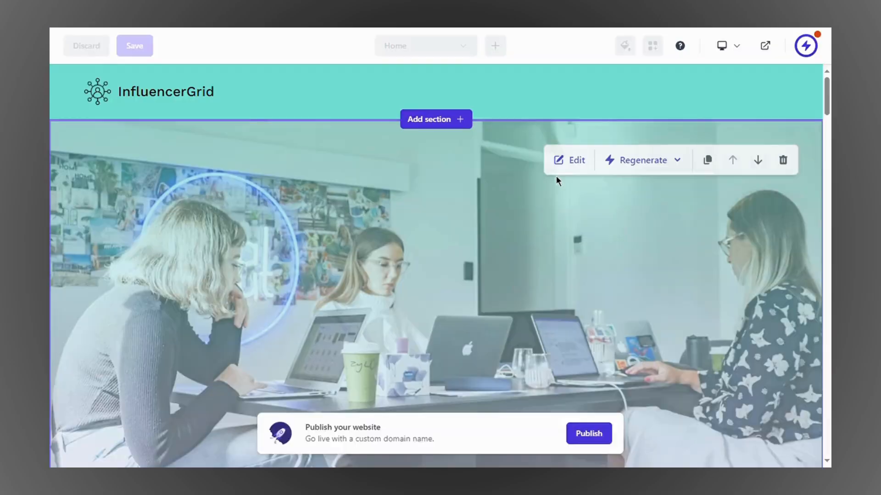
Step: Enable header buttons and add a new Blogs button to the header
mouse_move(559, 94)
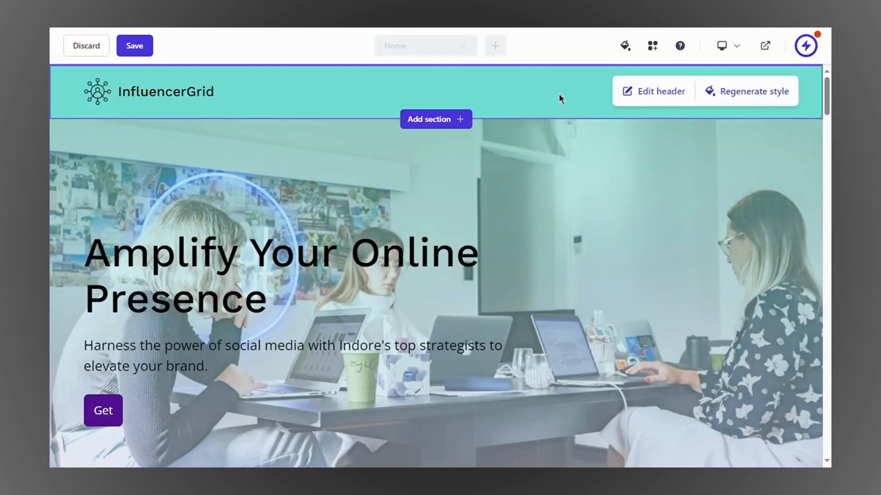
click(633, 97)
scroll(714, 298, down, 3)
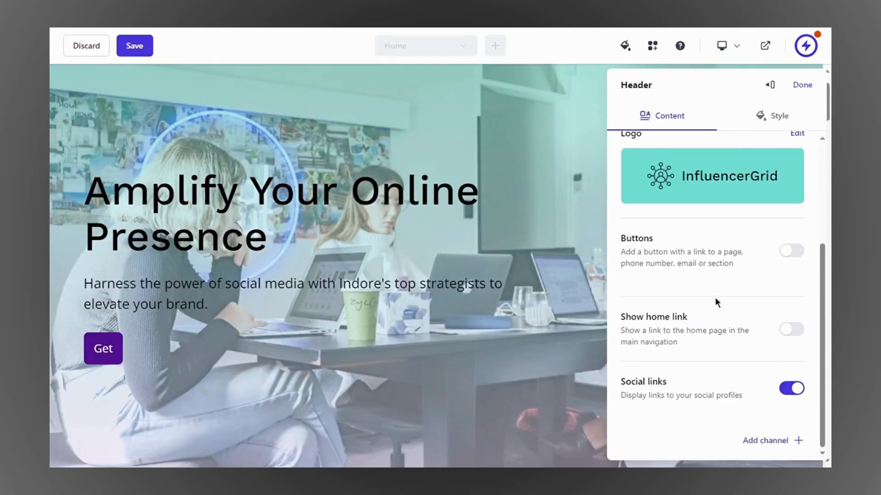
click(800, 262)
click(785, 306)
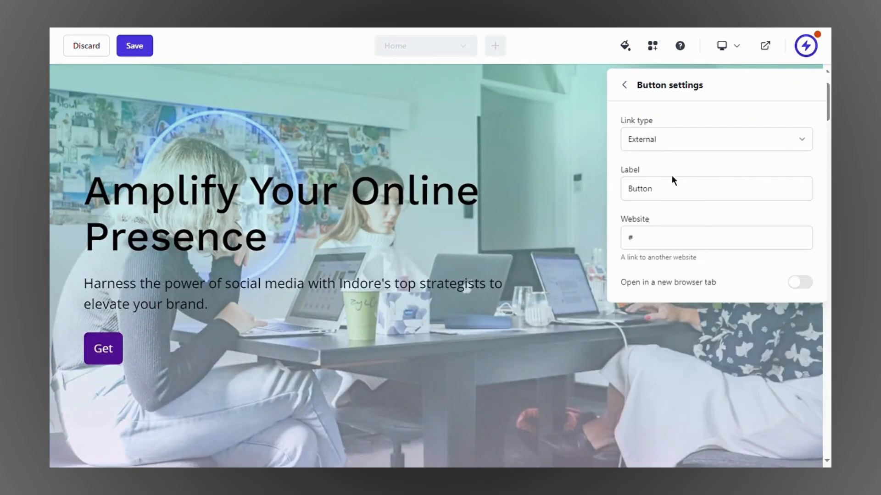
click(682, 197)
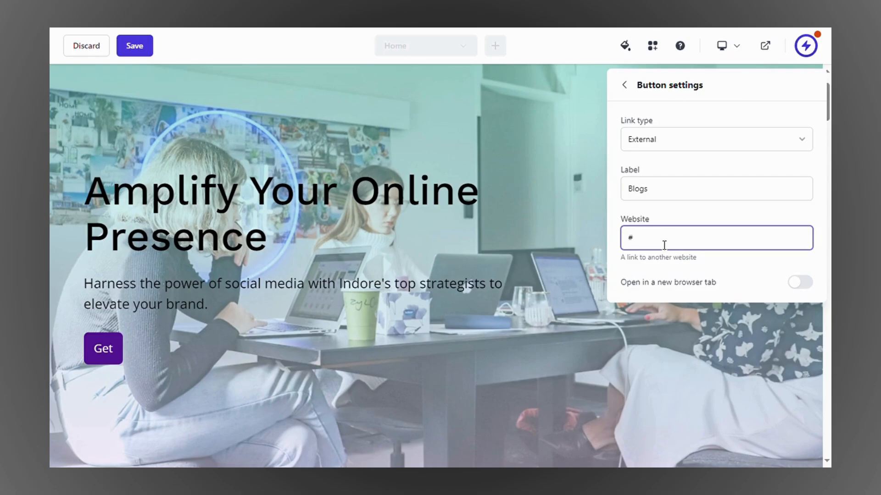
Step: Link the button to the Blog page, toggle the new-tab option, and close header settings
click(668, 147)
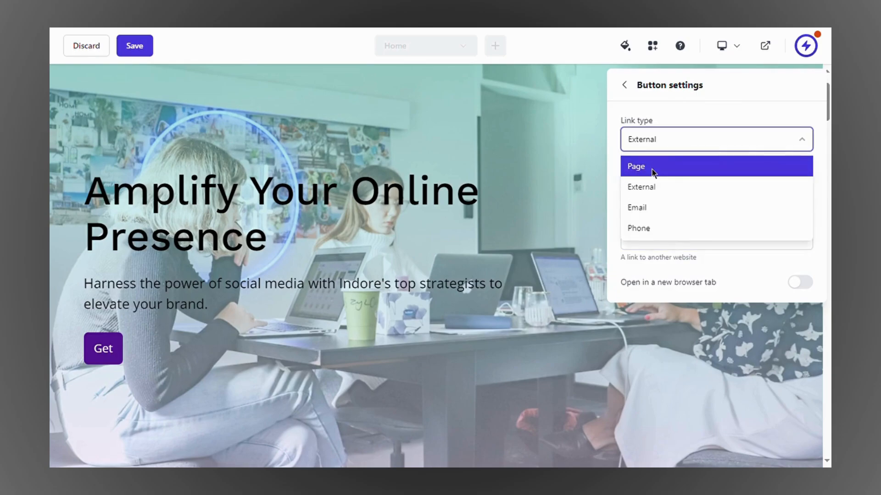
click(654, 169)
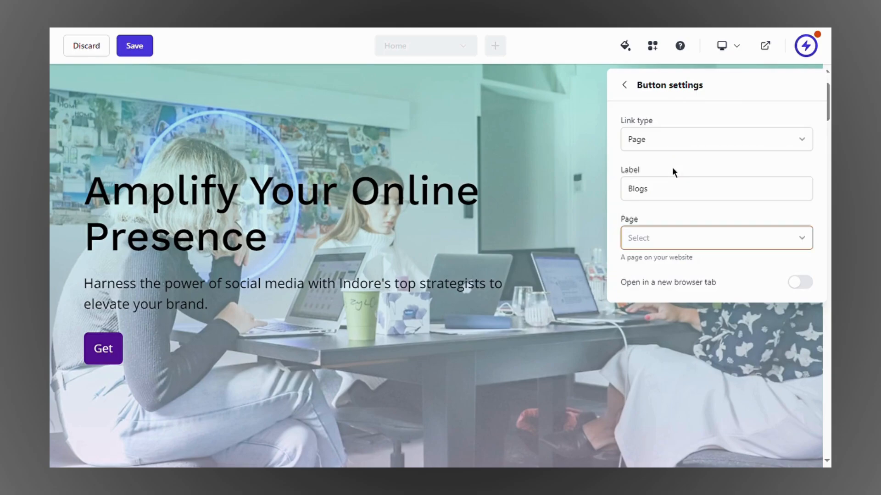
click(661, 244)
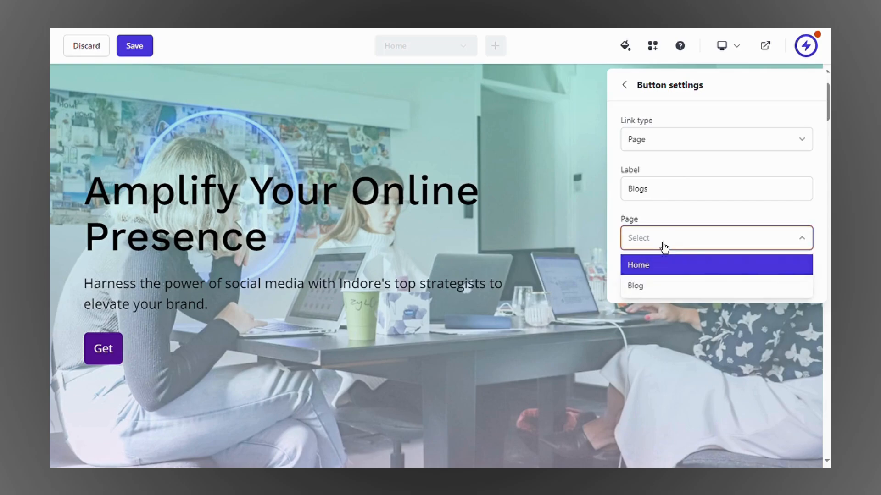
click(656, 290)
click(803, 283)
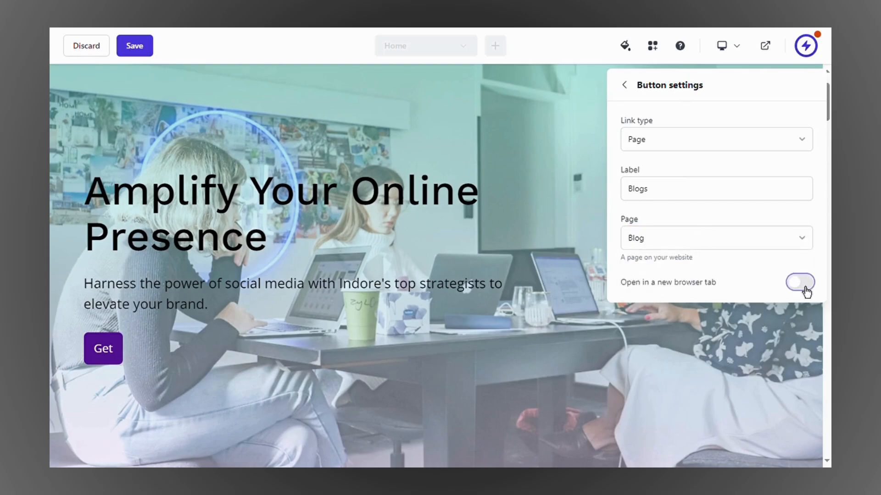
click(632, 91)
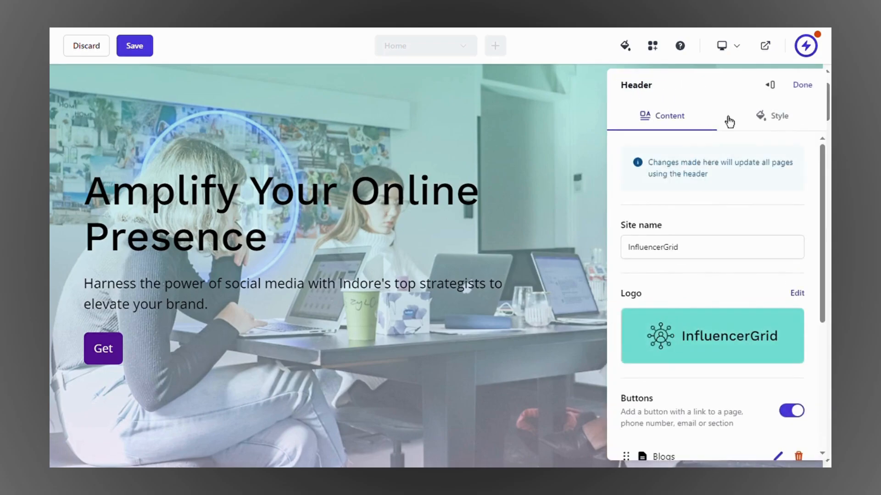
click(821, 93)
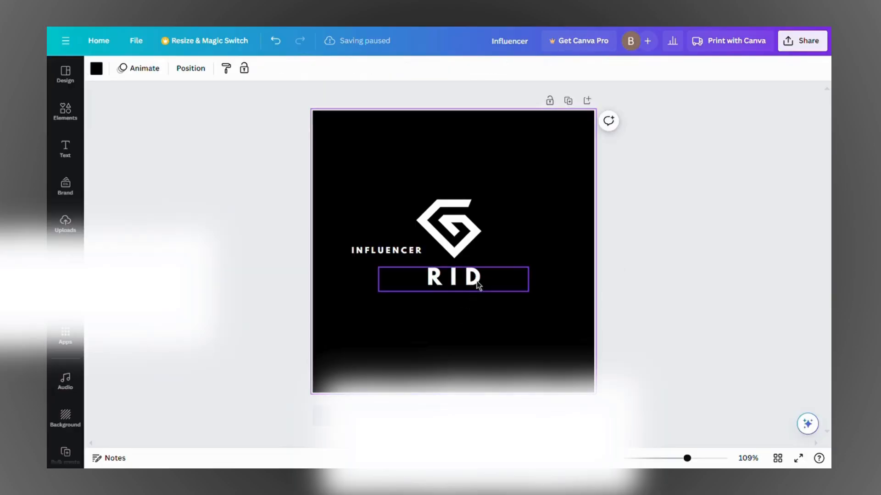
Step: Move the RID text up beside the G shape and nudge INFLUENCER slightly right
drag(477, 285, 531, 218)
click(387, 250)
mouse_move(395, 280)
mouse_down()
mouse_move(411, 281)
mouse_move(365, 275)
mouse_move(423, 278)
mouse_move(412, 275)
mouse_up()
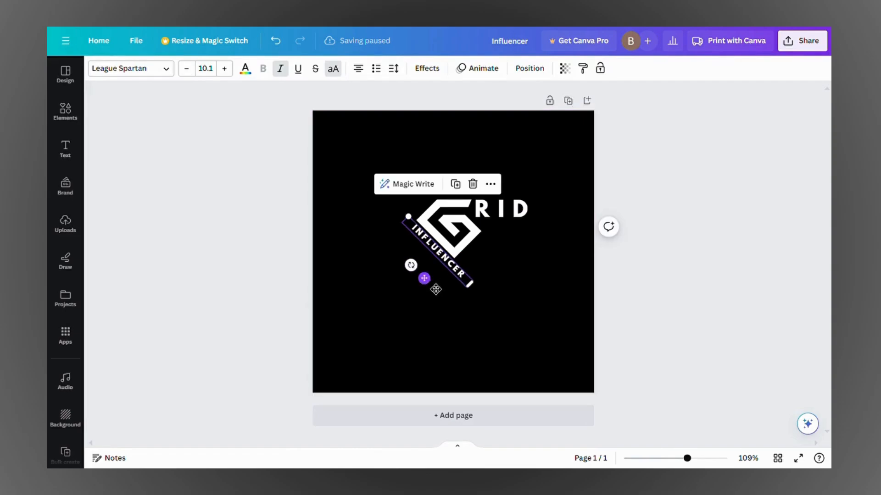
Step: Shrink INFLUENCER from size 10.1 to 6.5 and fit it along the G's left edge
click(425, 282)
click(439, 253)
drag(408, 217, 430, 242)
drag(442, 297, 431, 278)
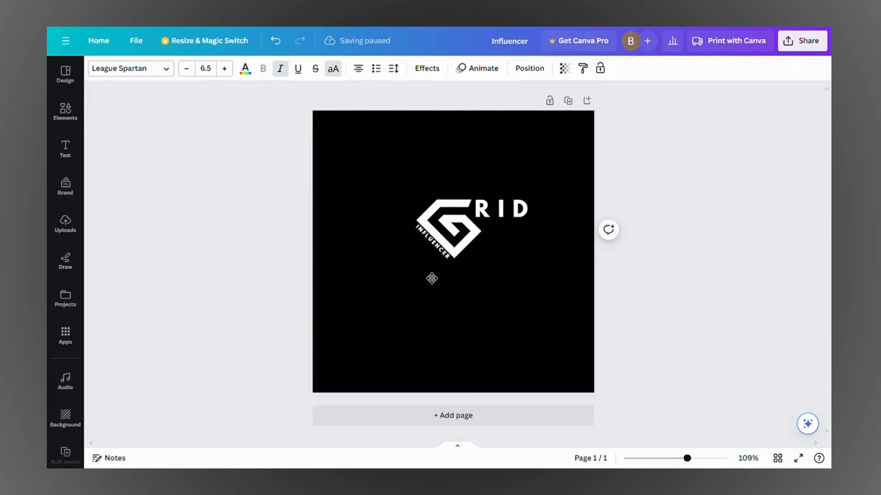
click(417, 229)
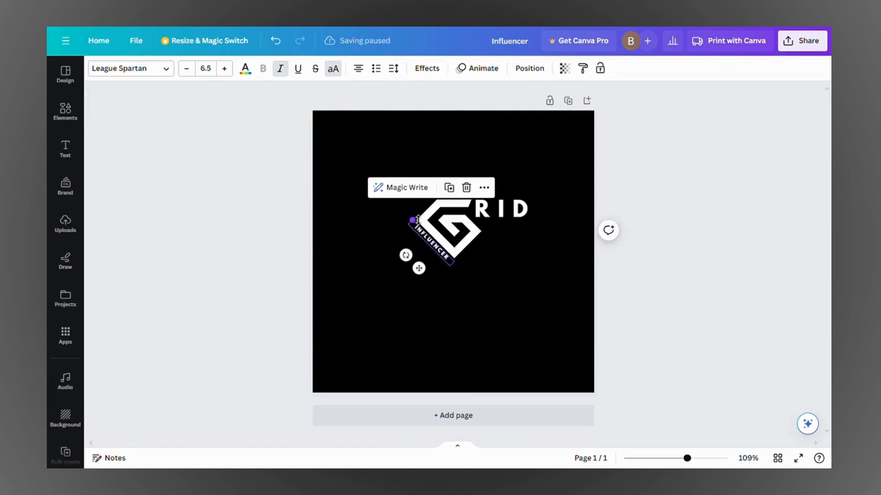
drag(418, 219, 413, 213)
drag(413, 264, 425, 271)
click(451, 278)
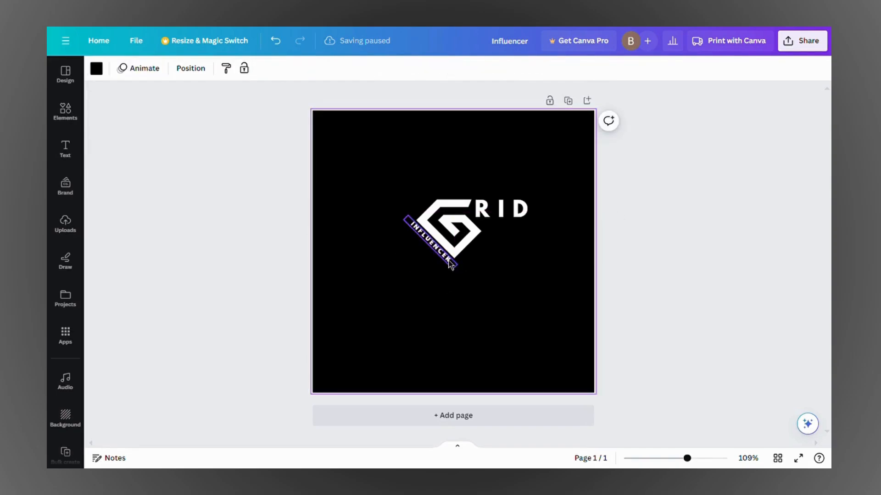
click(452, 265)
click(509, 269)
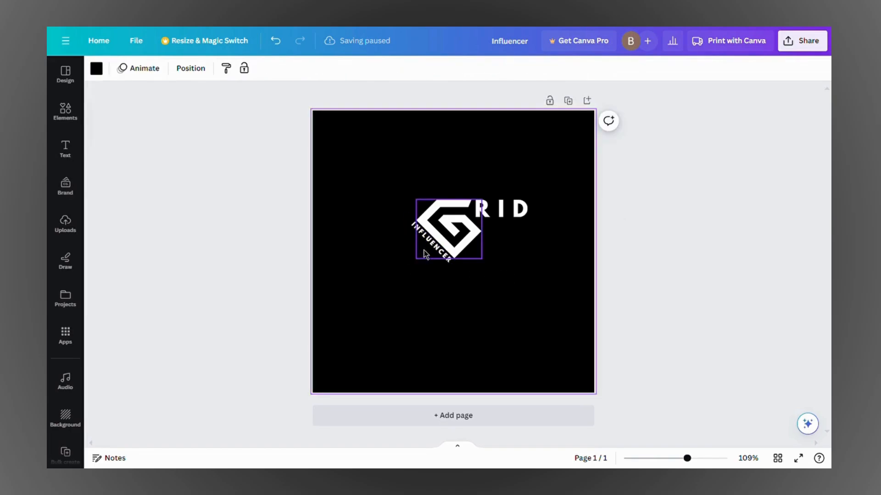
click(432, 248)
Step: Group all logo pieces, enlarge and centre the logo on the page, and open download settings
click(432, 251)
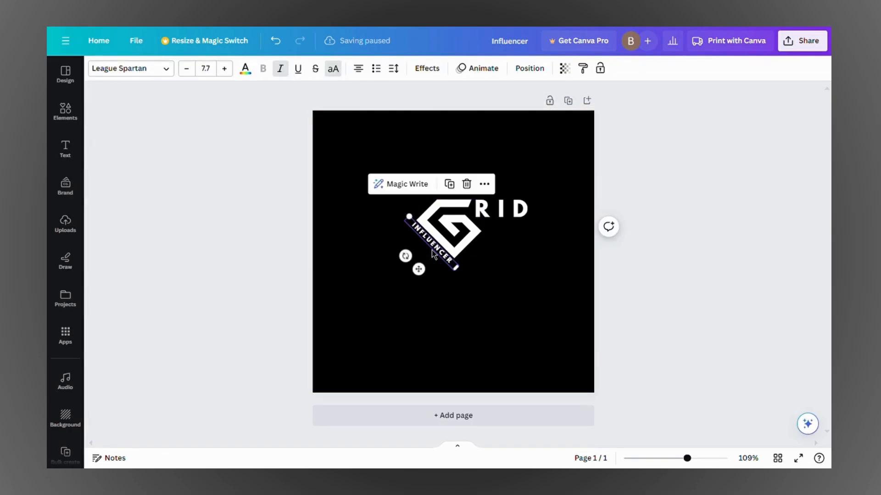
click(500, 276)
drag(576, 157, 403, 309)
drag(477, 238, 468, 255)
click(487, 188)
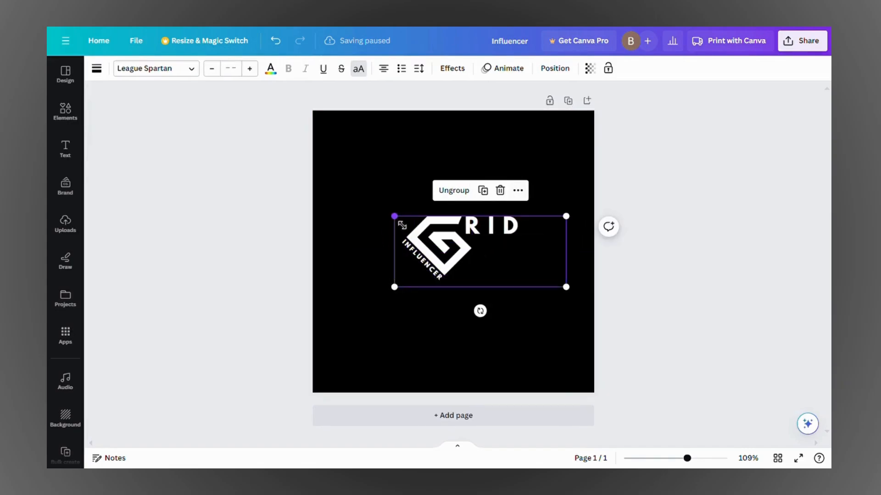
drag(402, 225, 357, 208)
drag(448, 247, 467, 258)
click(544, 325)
click(517, 344)
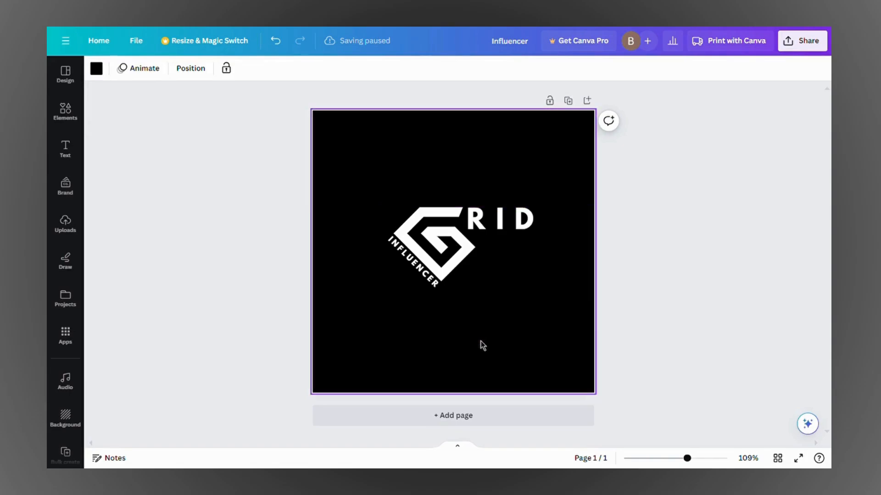
click(802, 55)
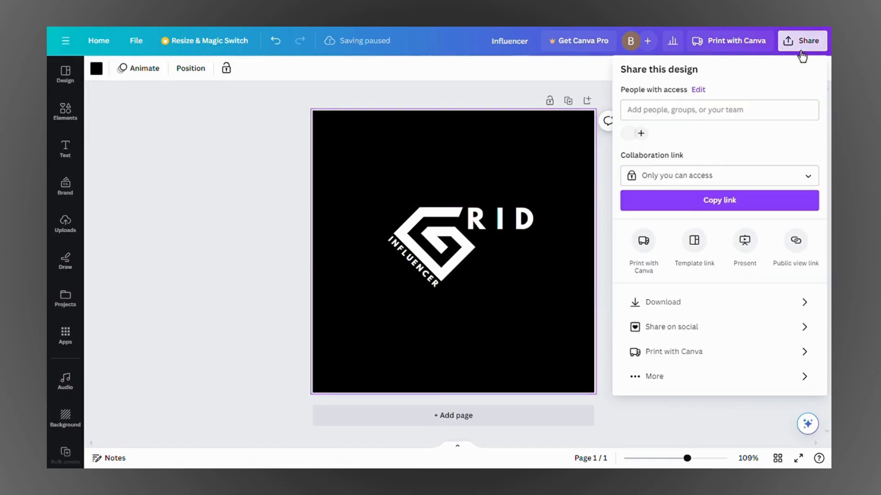
click(671, 303)
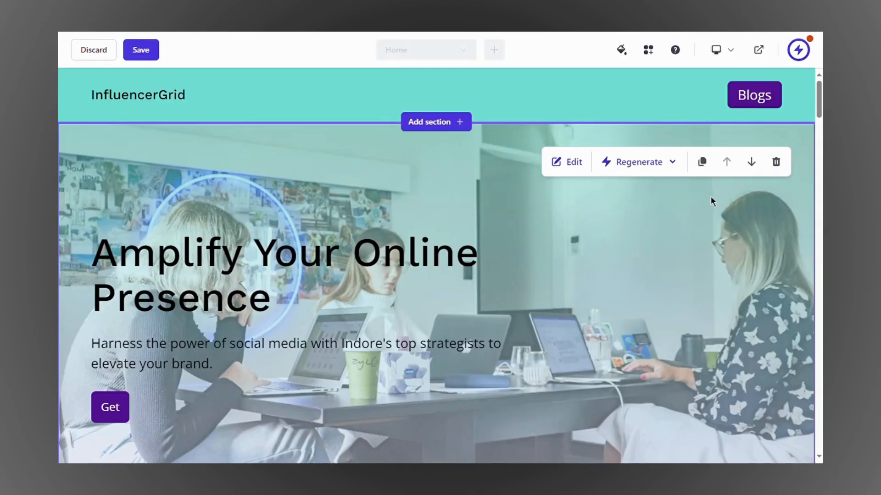
Step: Switch the header logo to an image logo with Branding as its source
mouse_move(741, 115)
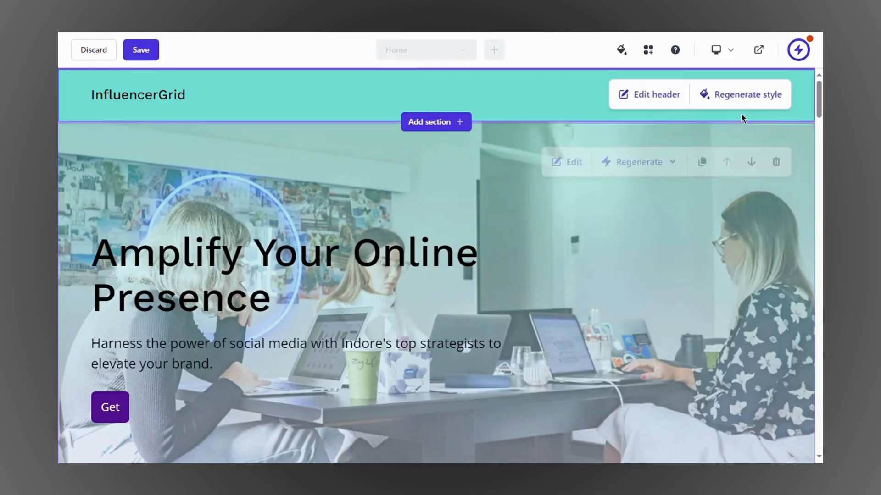
click(657, 101)
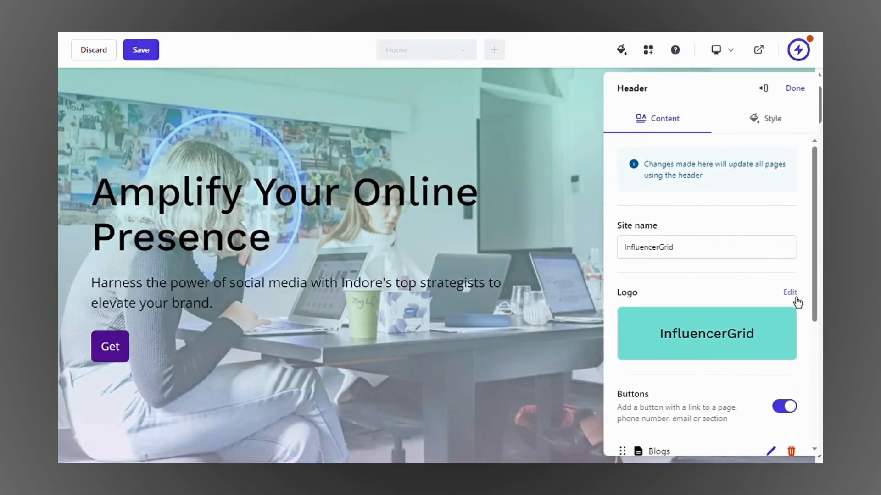
click(797, 301)
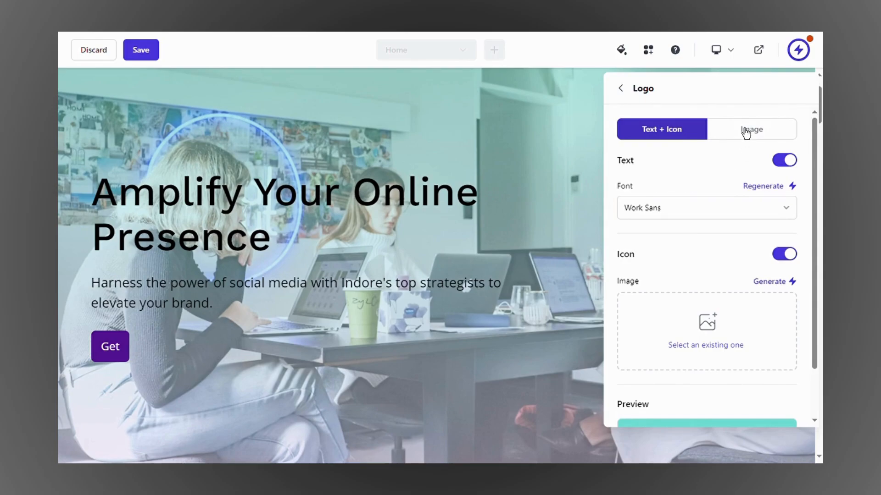
click(748, 130)
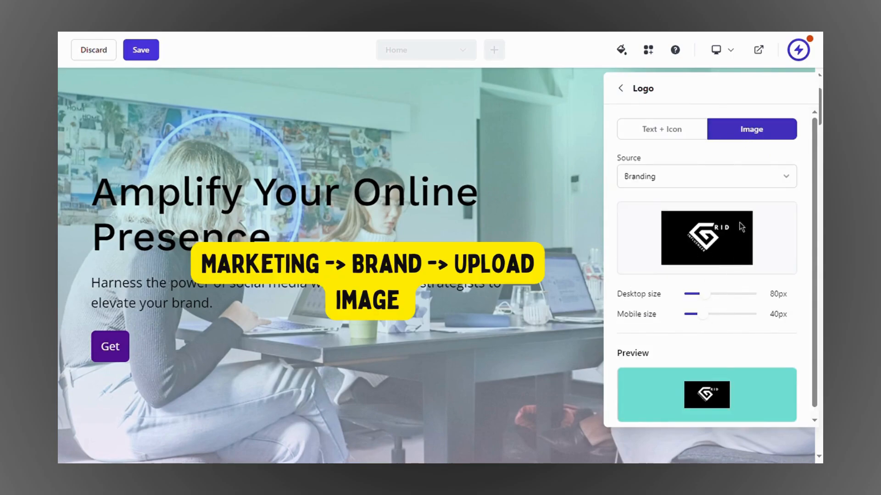
scroll(714, 282, down, 1)
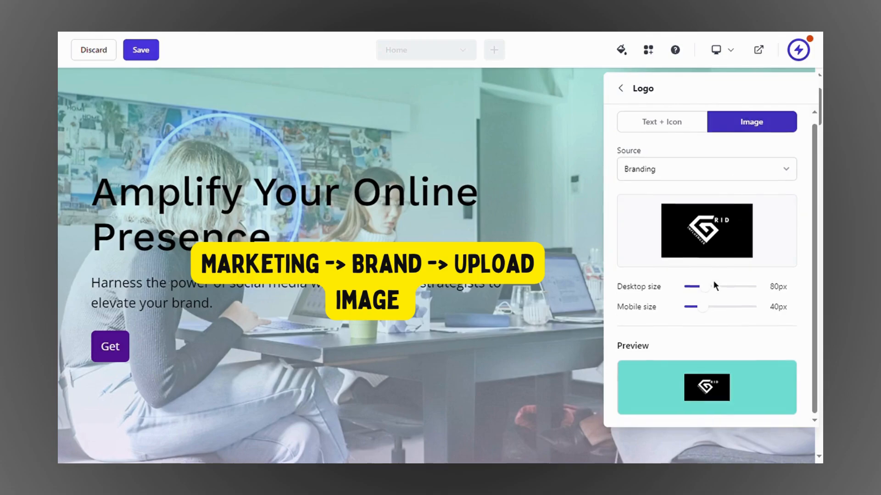
scroll(714, 235, up, 1)
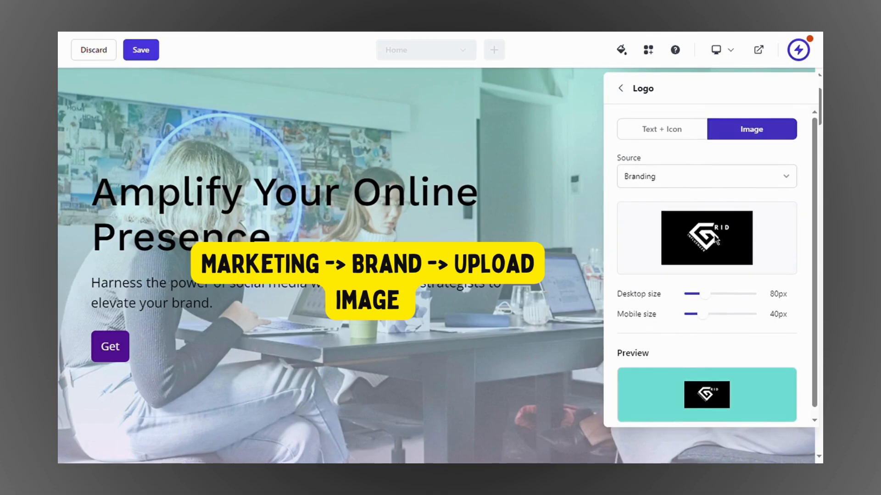
scroll(714, 236, down, 1)
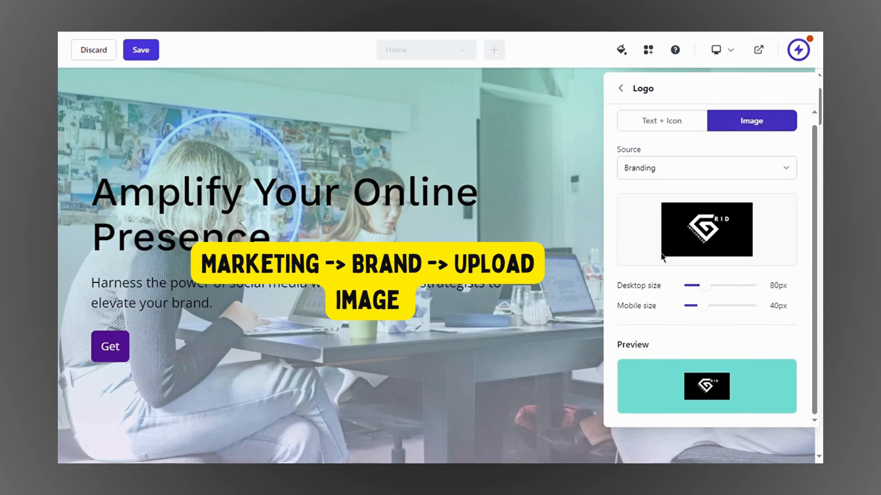
click(648, 177)
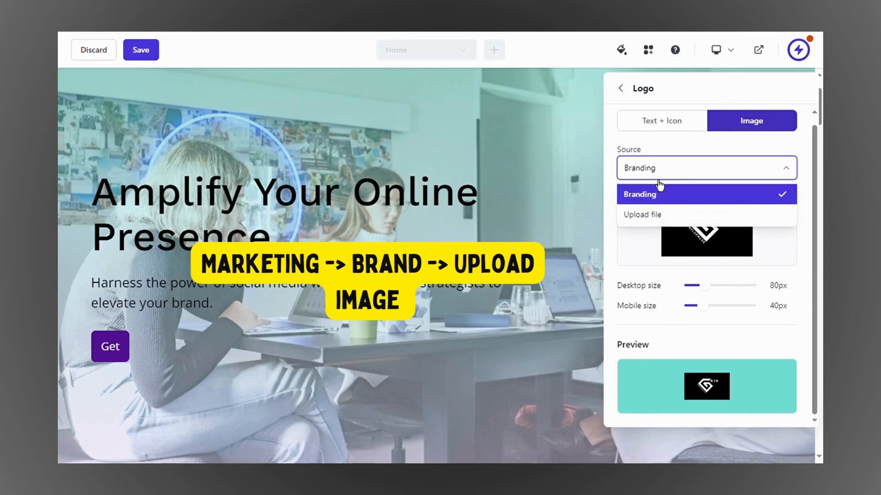
click(651, 182)
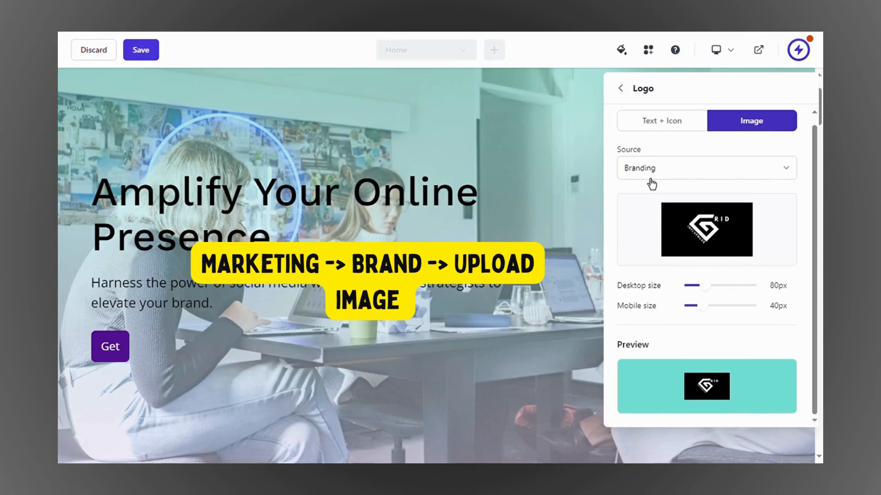
click(621, 90)
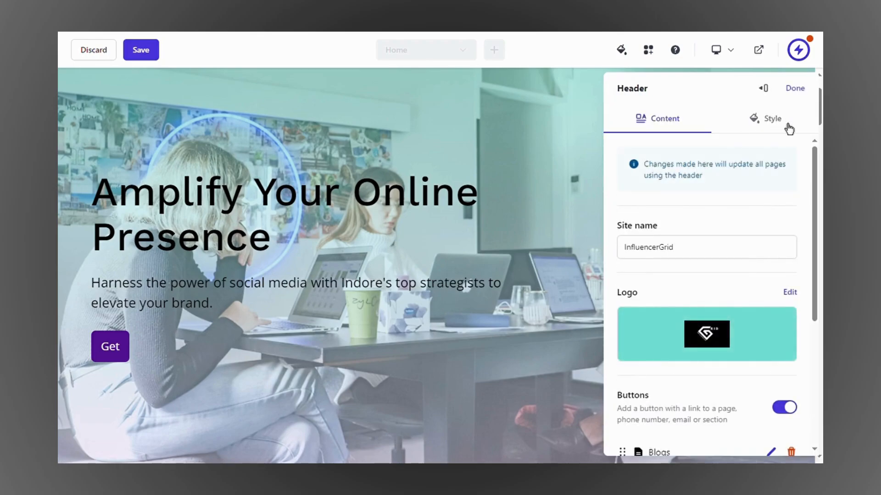
Step: Save influencergrrid as the site subdomain in place of influencergrid1
click(807, 88)
mouse_move(557, 180)
scroll(558, 180, up, 2)
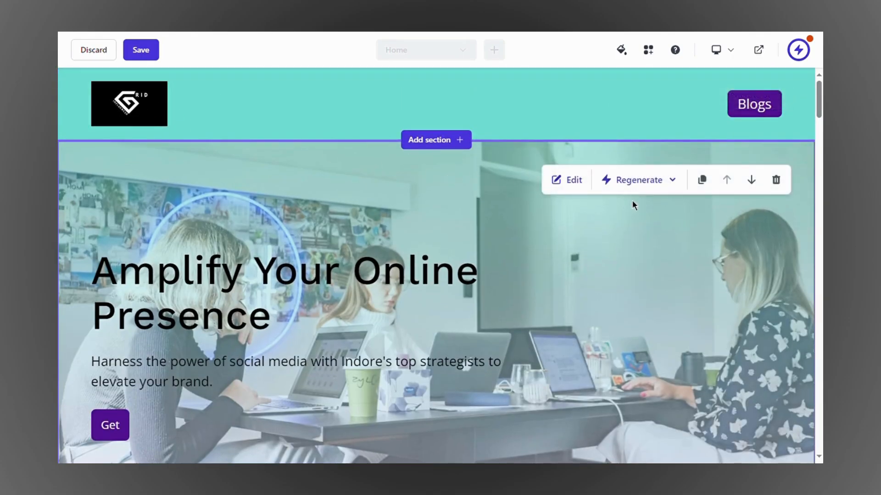
scroll(633, 202, down, 10)
scroll(350, 295, down, 20)
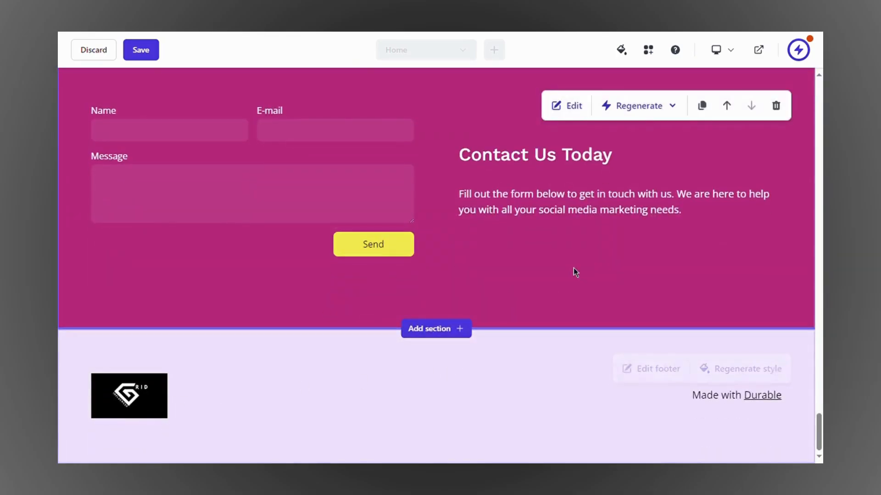
scroll(574, 270, up, 15)
scroll(574, 272, up, 10)
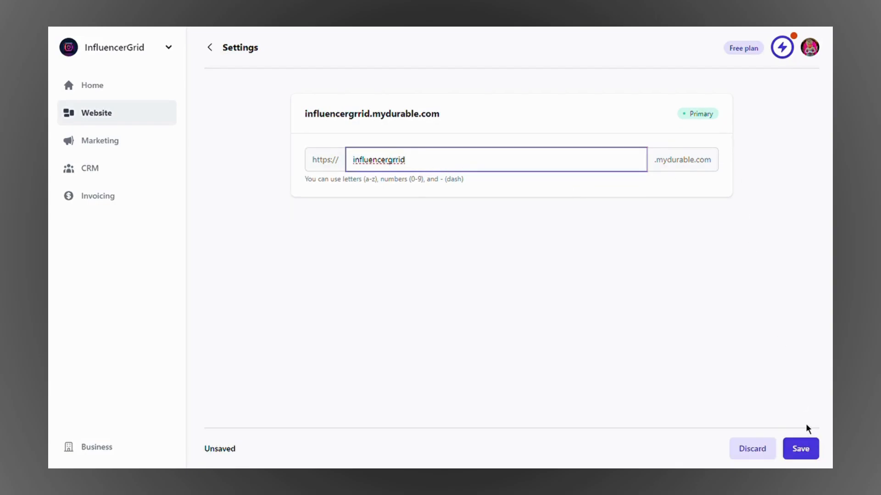
click(807, 456)
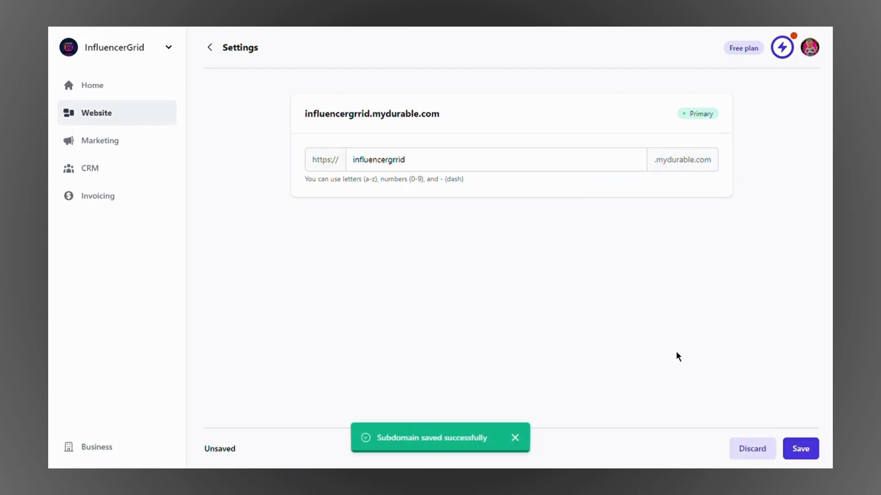
Step: Change the website's status to Published and save it
click(113, 95)
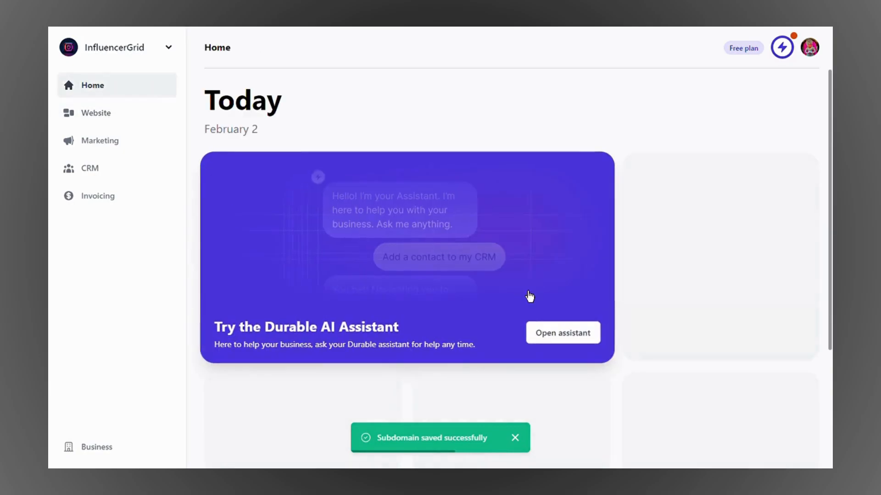
click(784, 340)
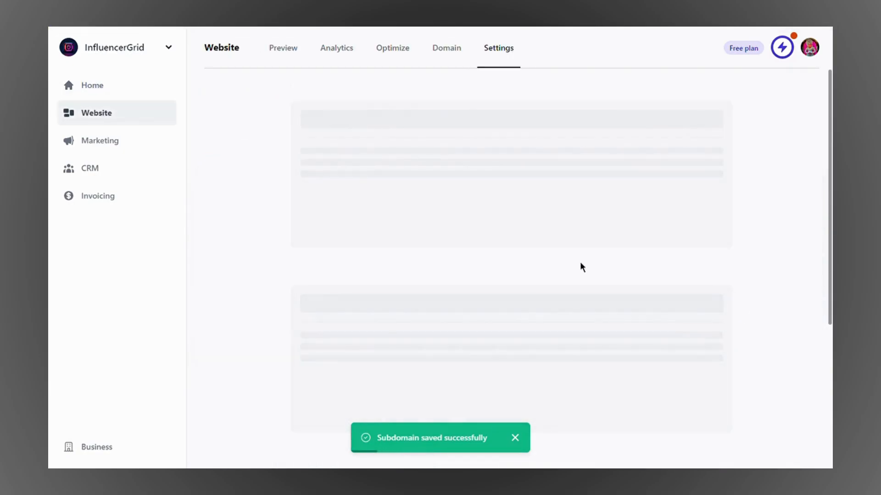
scroll(557, 238, down, 1)
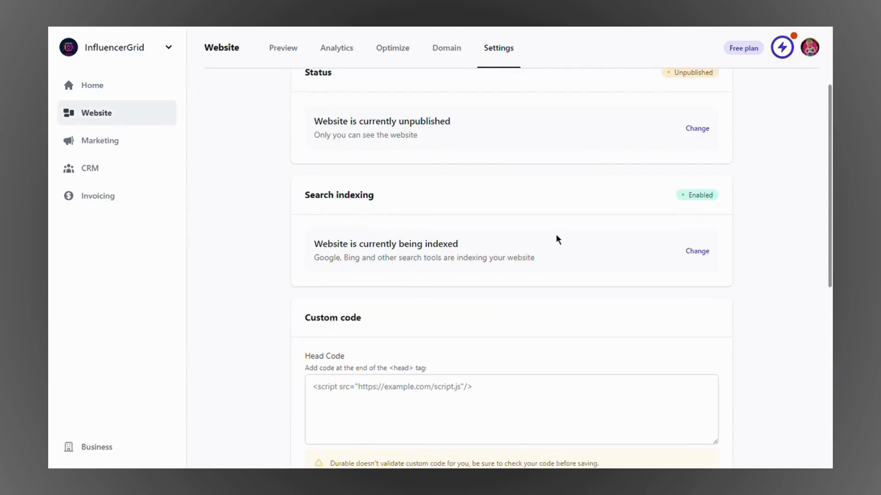
scroll(643, 197, up, 1)
click(694, 159)
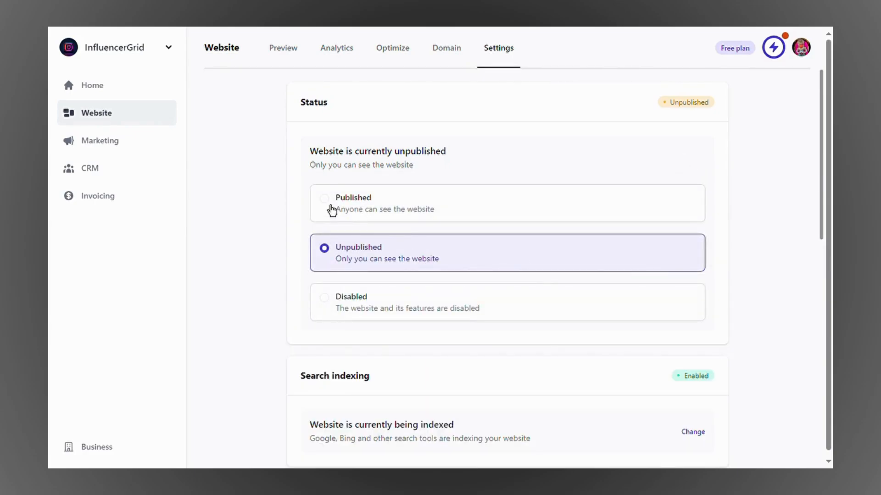
click(333, 206)
scroll(776, 405, down, 3)
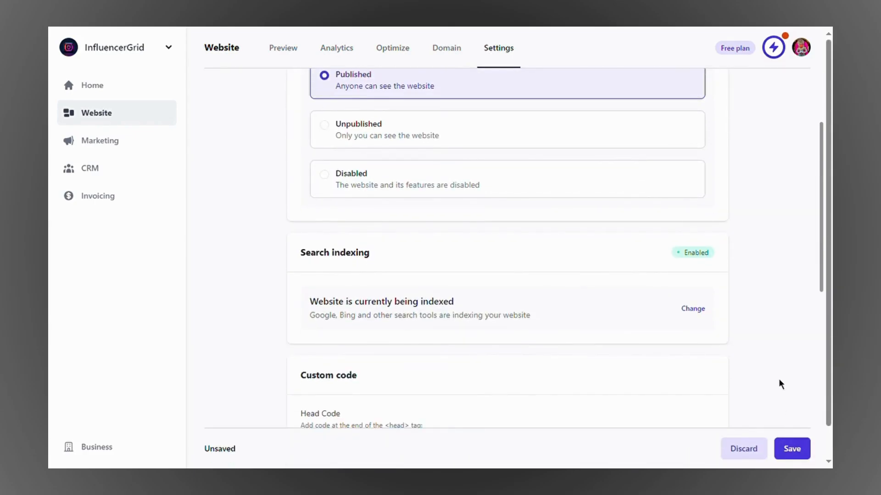
scroll(782, 390, down, 1)
click(810, 459)
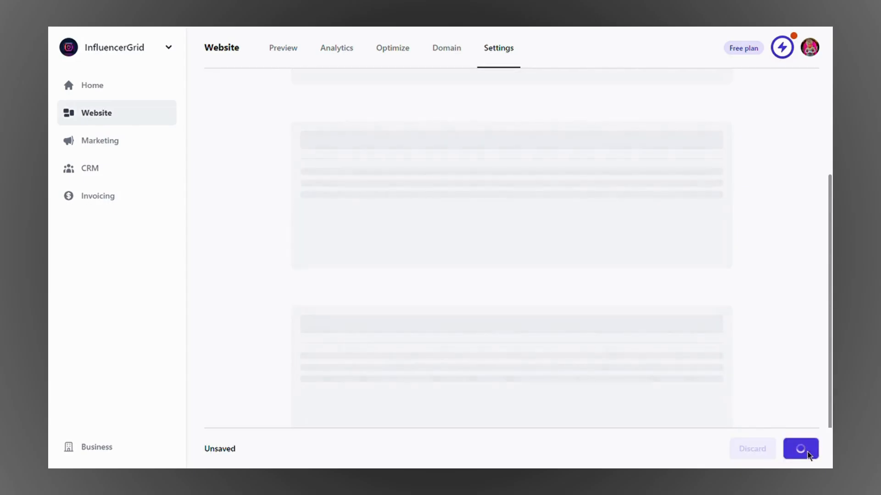
Step: Review the search indexing choices, left enabled, and the head and footer custom code fields
scroll(758, 267, up, 3)
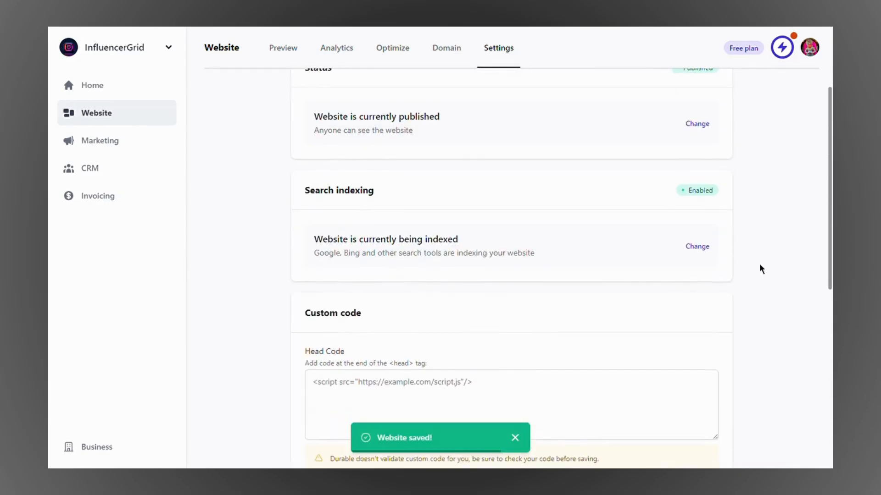
scroll(761, 269, up, 1)
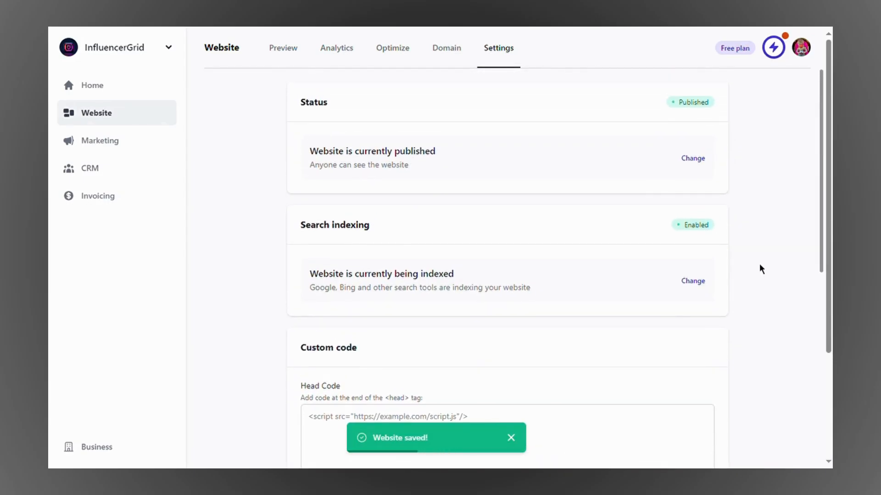
scroll(762, 270, down, 1)
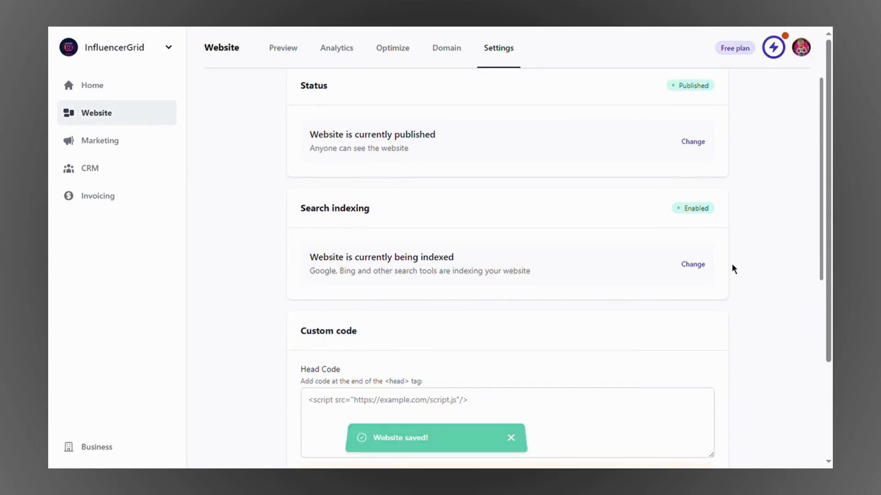
click(690, 268)
scroll(539, 286, down, 2)
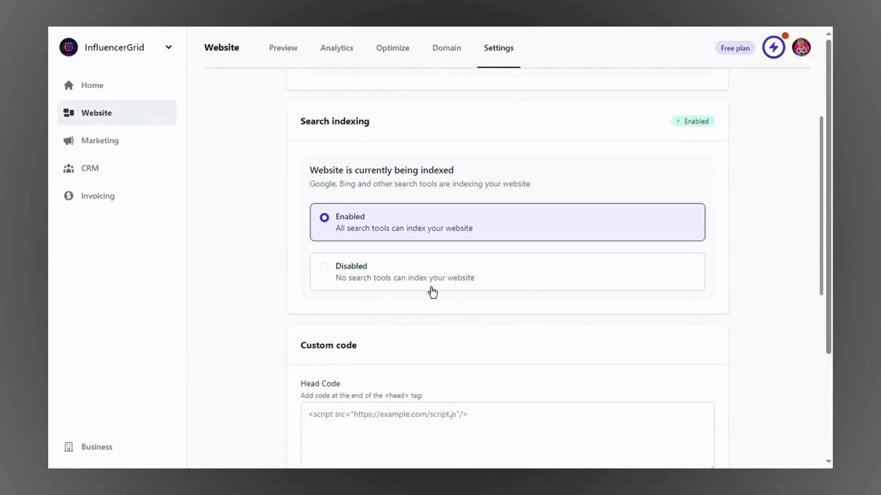
scroll(747, 207, down, 8)
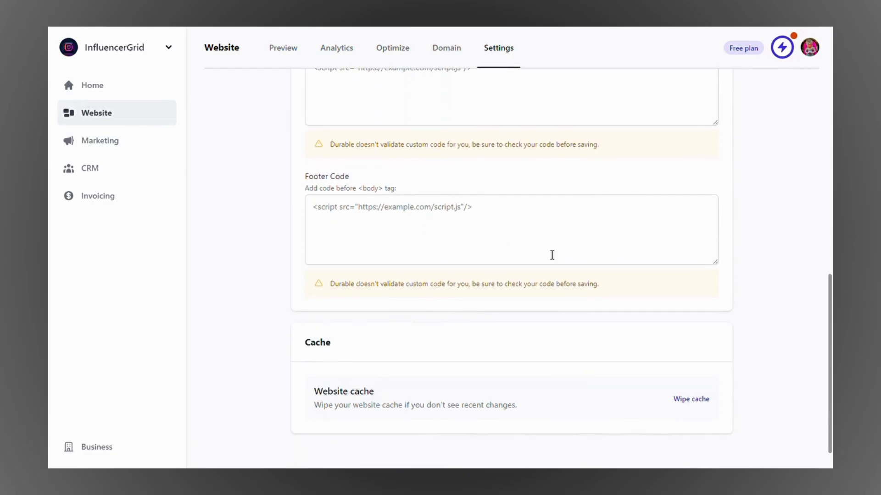
click(406, 198)
scroll(437, 194, up, 4)
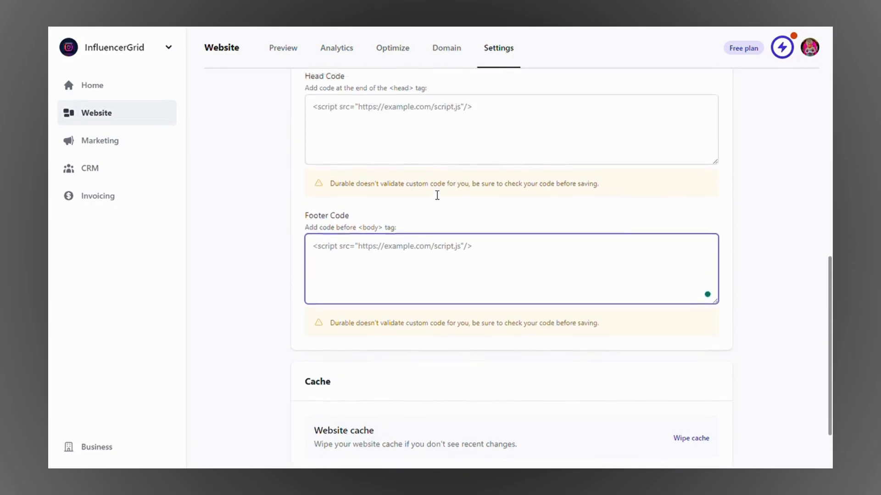
click(402, 253)
scroll(401, 260, down, 2)
scroll(401, 260, down, 3)
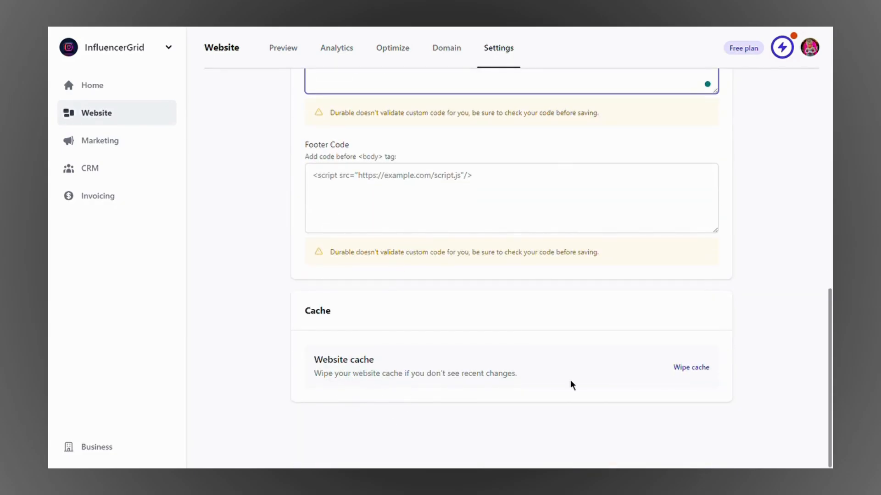
Step: Scroll the live InfluencerGrid site down to its Contact Us form and GRID-logo footer
scroll(750, 164, up, 10)
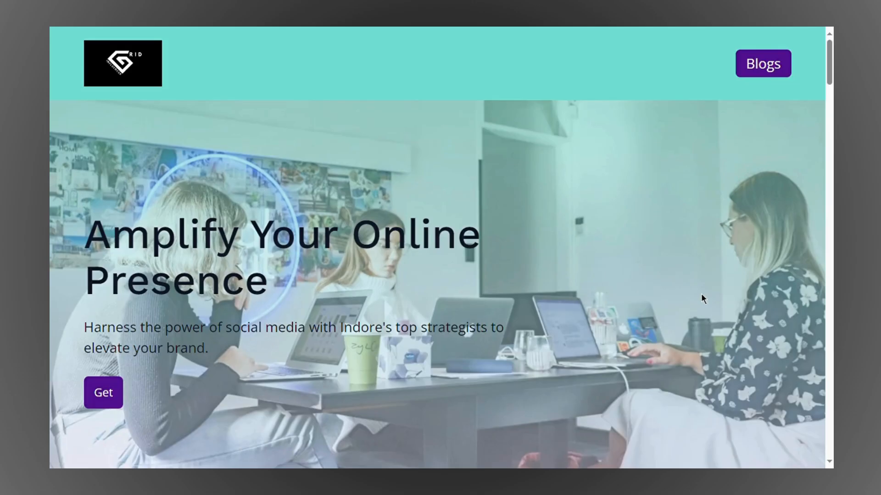
scroll(391, 262, down, 20)
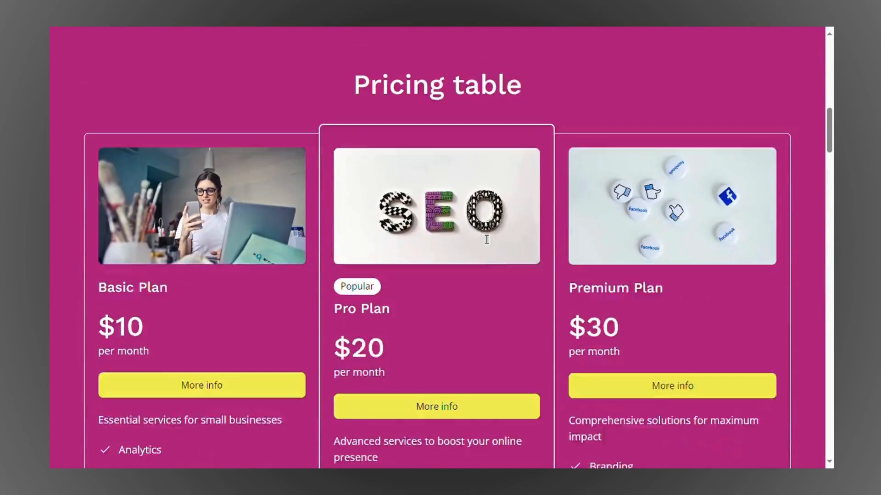
scroll(389, 263, down, 10)
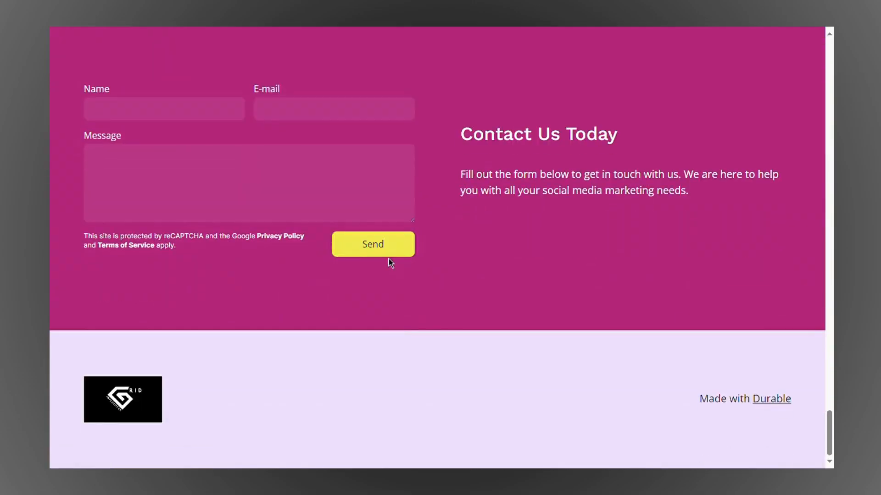
Step: Fill the contact form with a test name, an e-mail address and a message about social media management
double_click(199, 119)
text(Al)
click(289, 110)
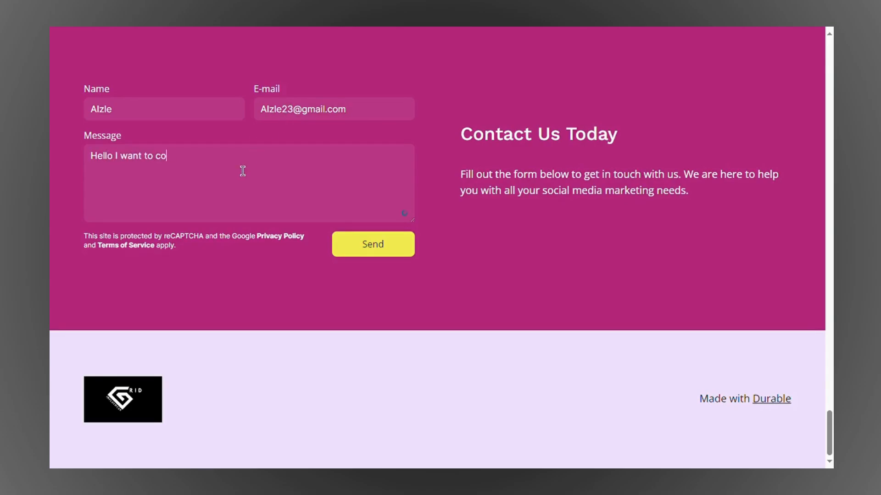
text(nnect with you for managing my)
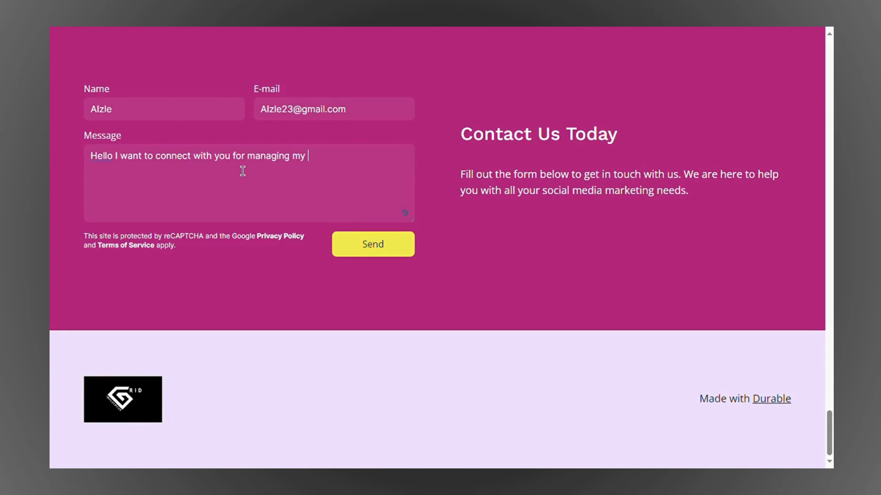
text( social media accounts.)
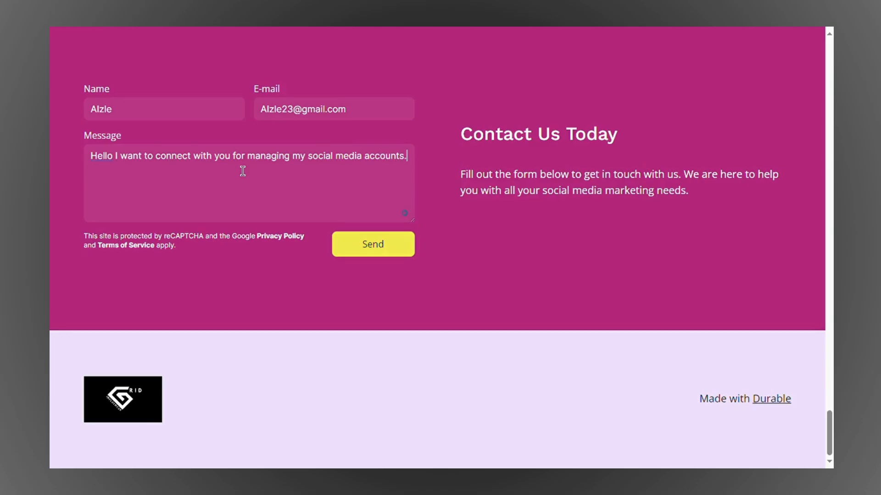
Step: Send the enquiry for a 'Message sent!' confirmation, then follow the header's Blogs button
click(386, 252)
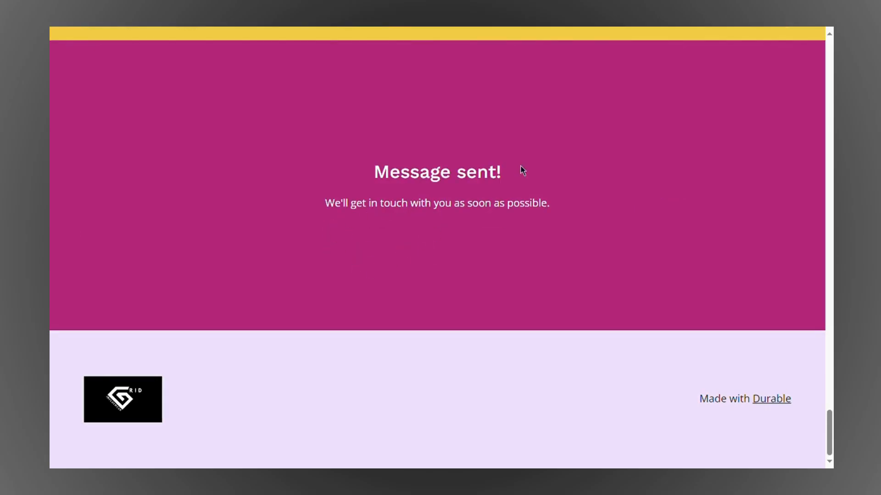
scroll(613, 161, up, 20)
click(770, 65)
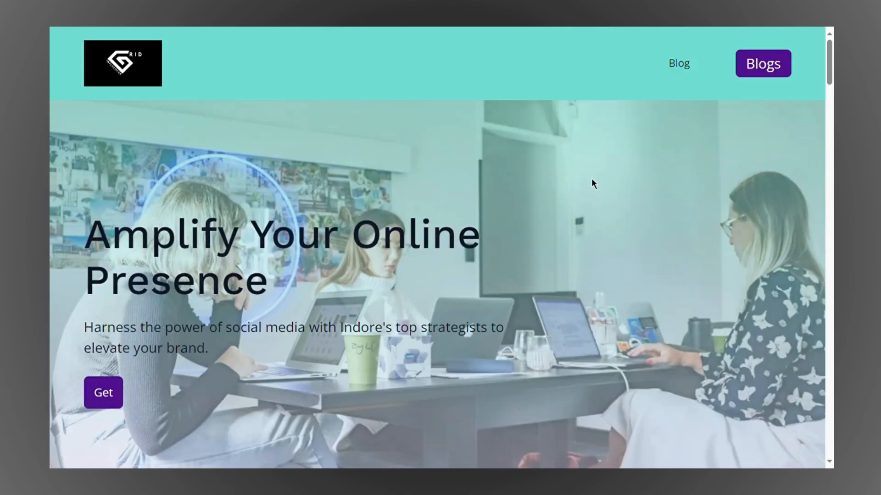
Step: Go to the live site's Blog page and browse its post listing
scroll(591, 179, down, 6)
scroll(521, 234, up, 6)
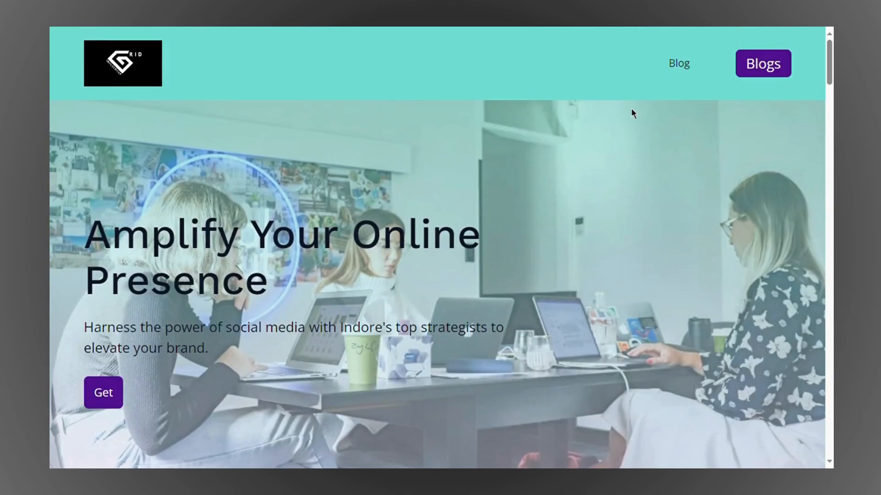
click(678, 65)
scroll(312, 279, down, 1)
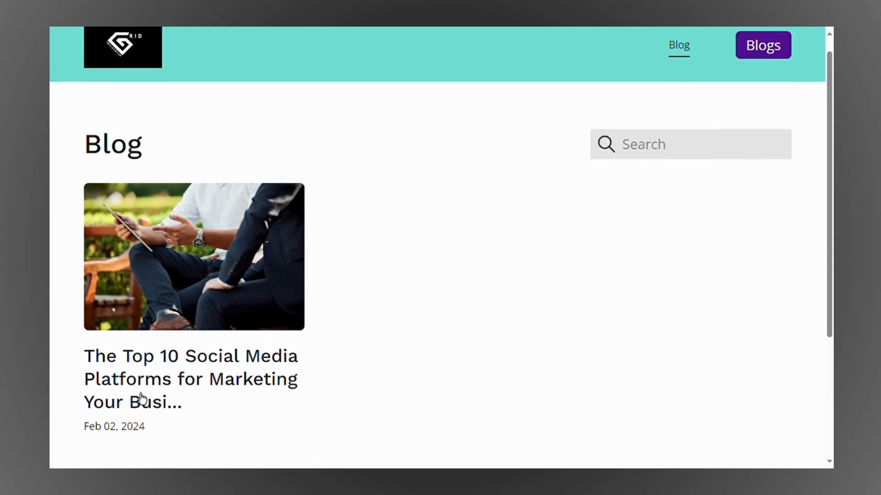
scroll(418, 312, down, 4)
scroll(417, 312, up, 5)
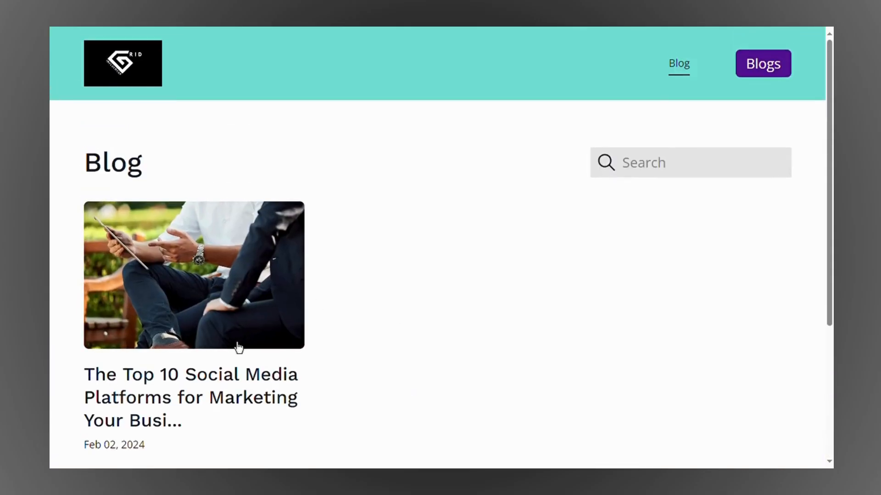
Step: Open 'The Top 10 Social Media Platforms for Marketing Your Business' and read through to the footer
click(238, 347)
scroll(496, 268, down, 6)
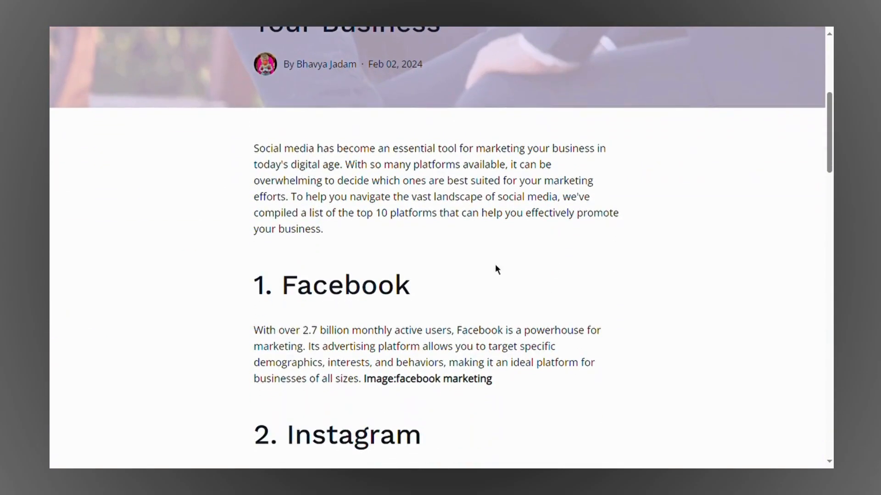
scroll(496, 269, down, 12)
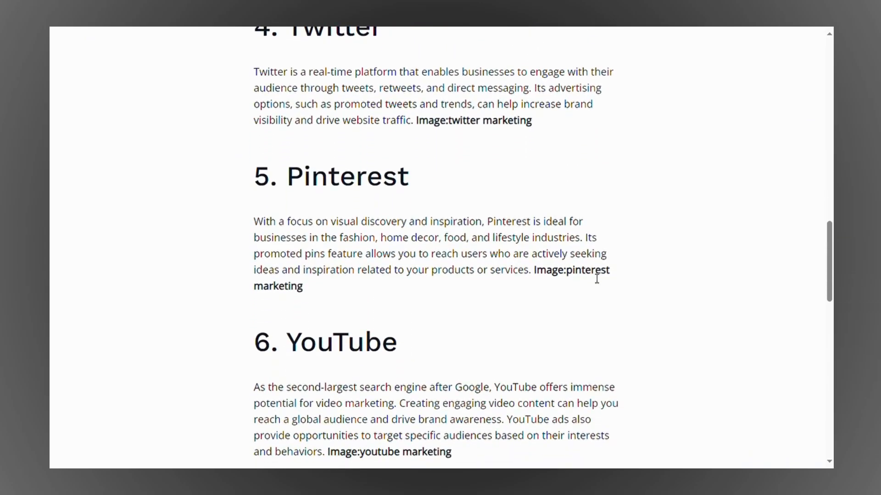
scroll(596, 278, down, 15)
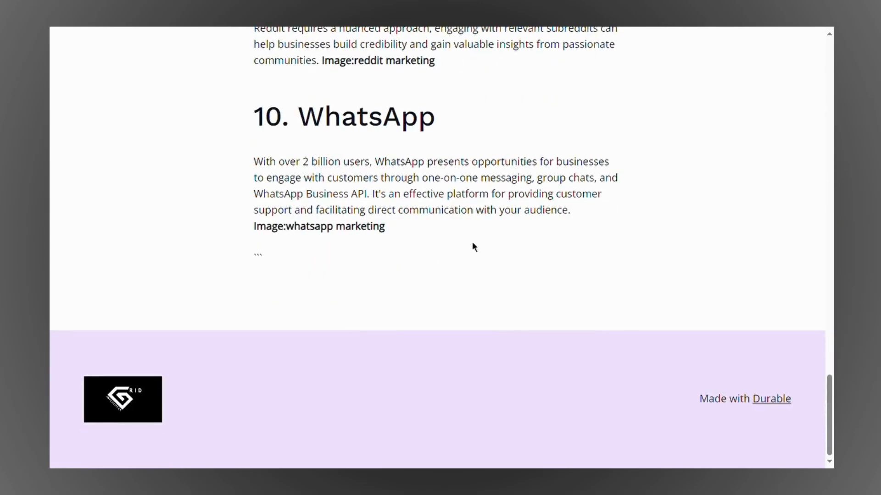
scroll(472, 243, up, 20)
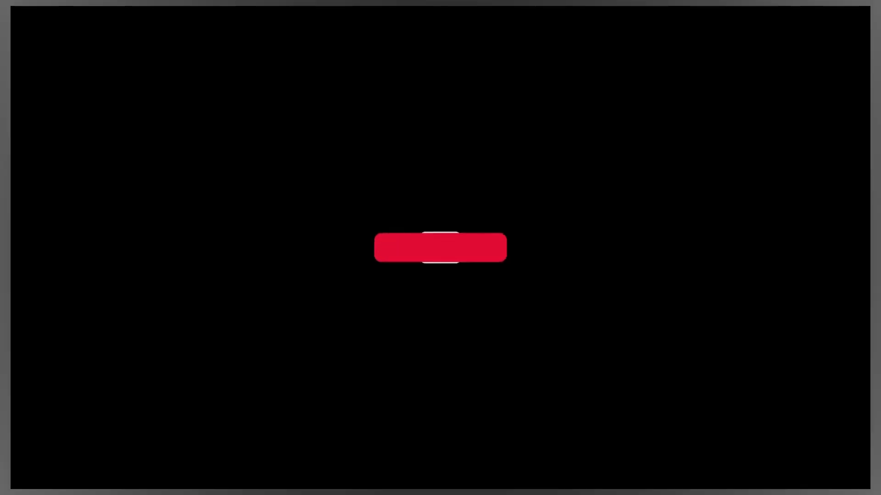